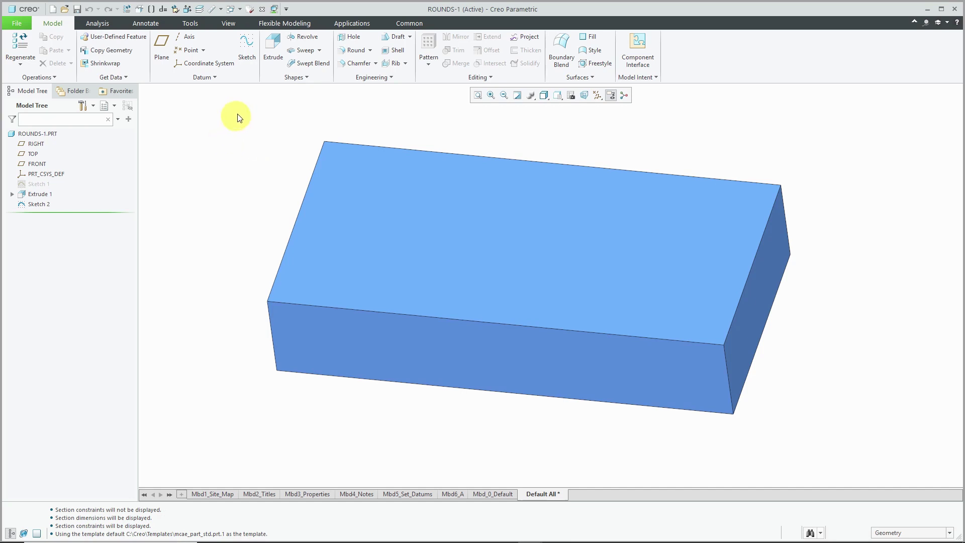
# - Create Sketch 3 on the block's top face and view it face-on
pyautogui.click(247, 46)
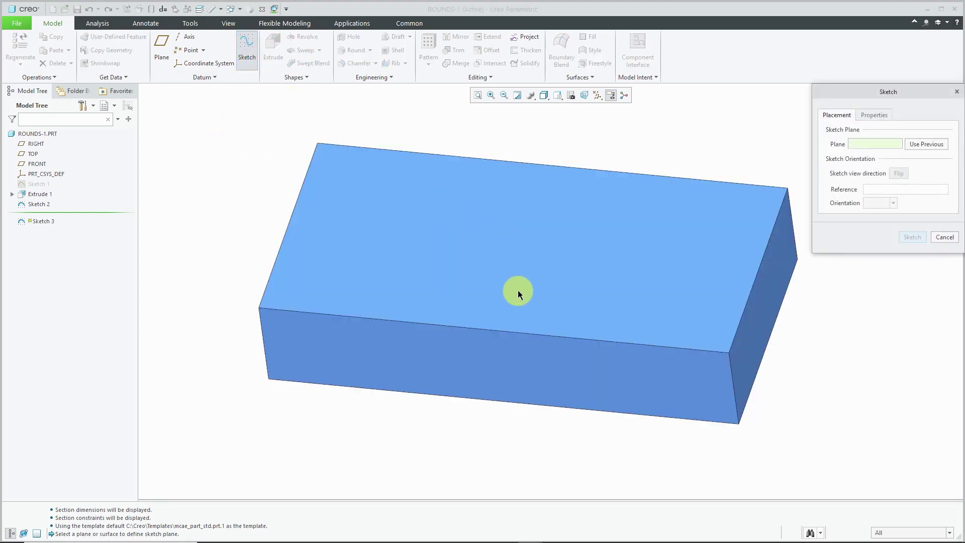
pyautogui.click(561, 219)
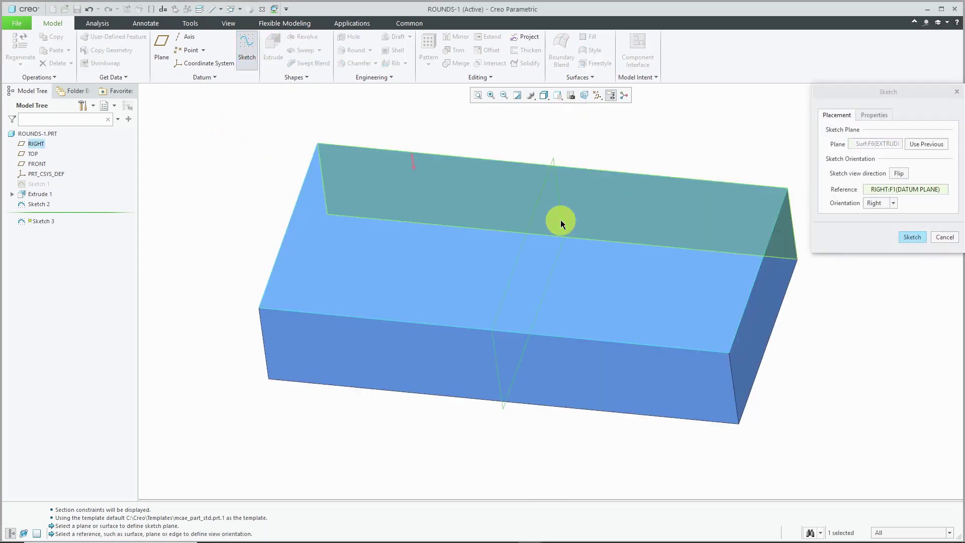
pyautogui.click(905, 237)
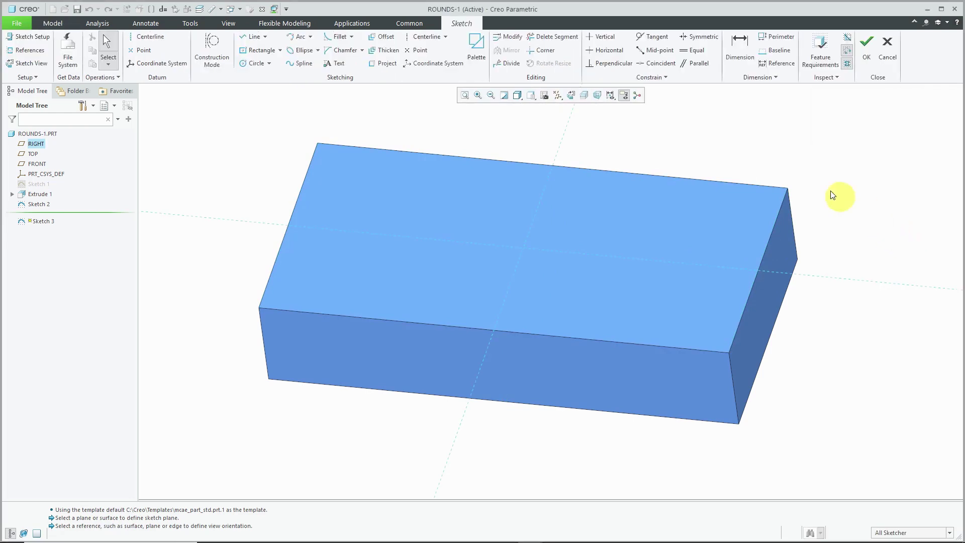
pyautogui.click(570, 94)
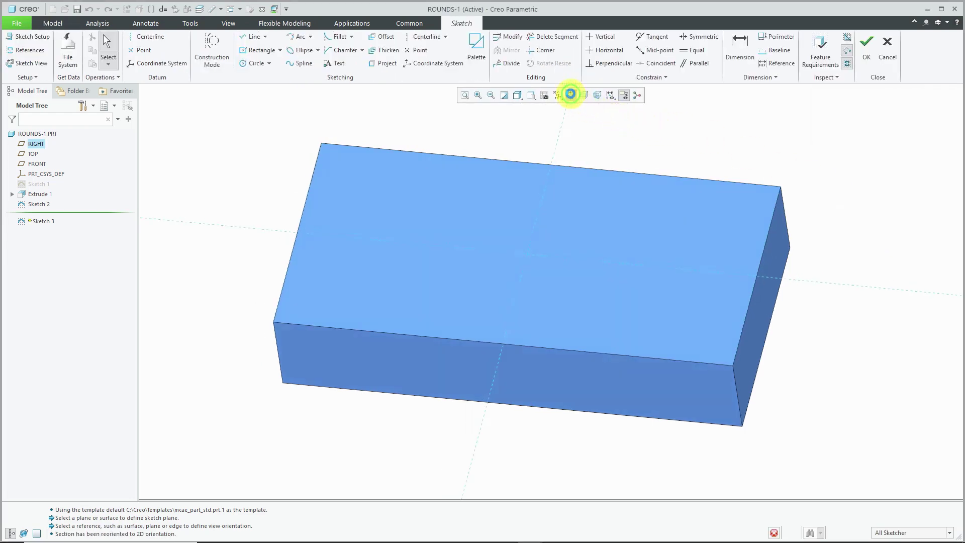
# - Insert the palette's Cross shape at scale 1, centred on the sketch origin
pyautogui.click(470, 57)
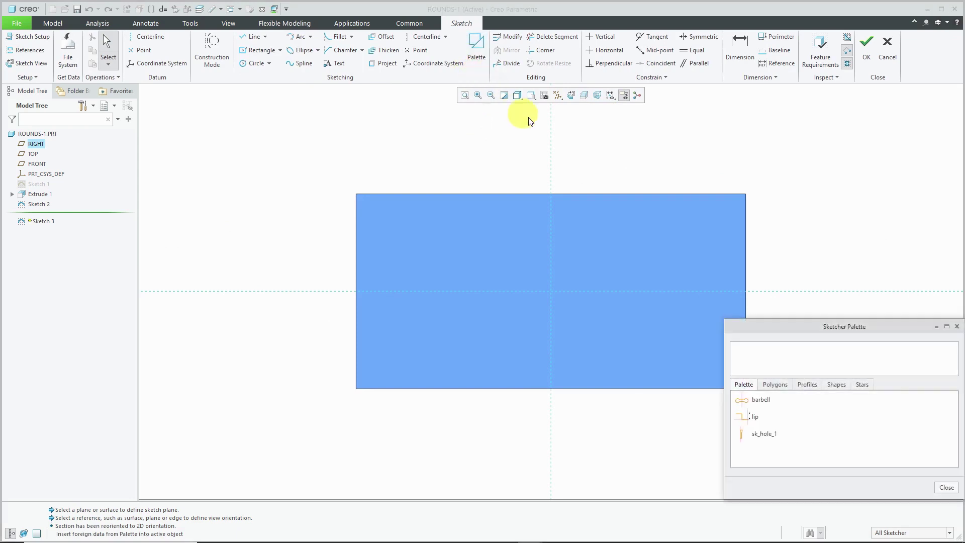
pyautogui.click(835, 385)
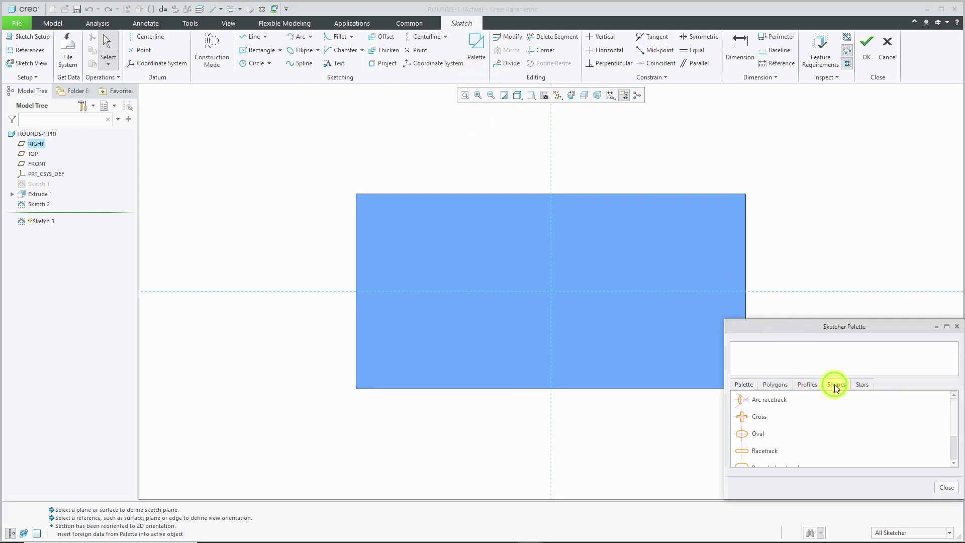
pyautogui.doubleClick(763, 422)
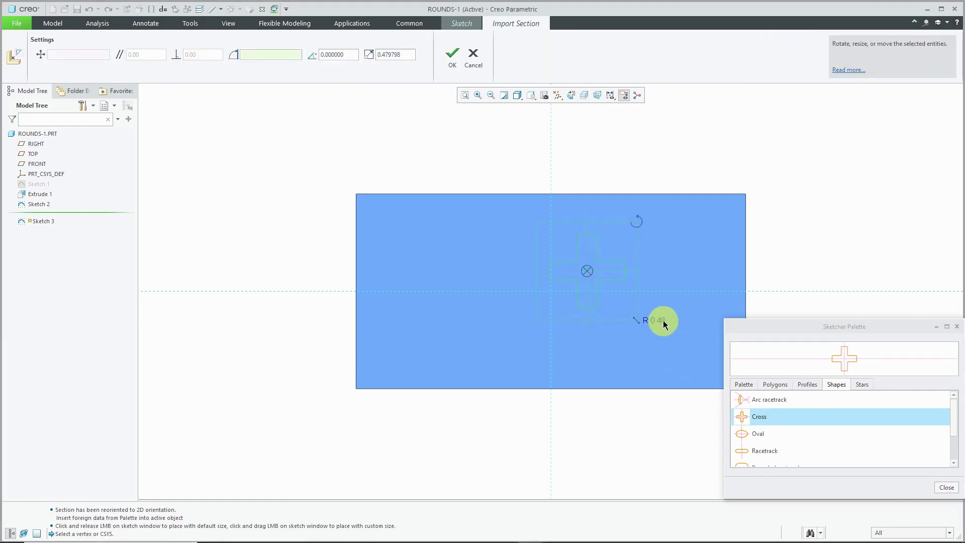
pyautogui.doubleClick(663, 320)
pyautogui.write('1')
pyautogui.press('Return')
pyautogui.click(608, 273)
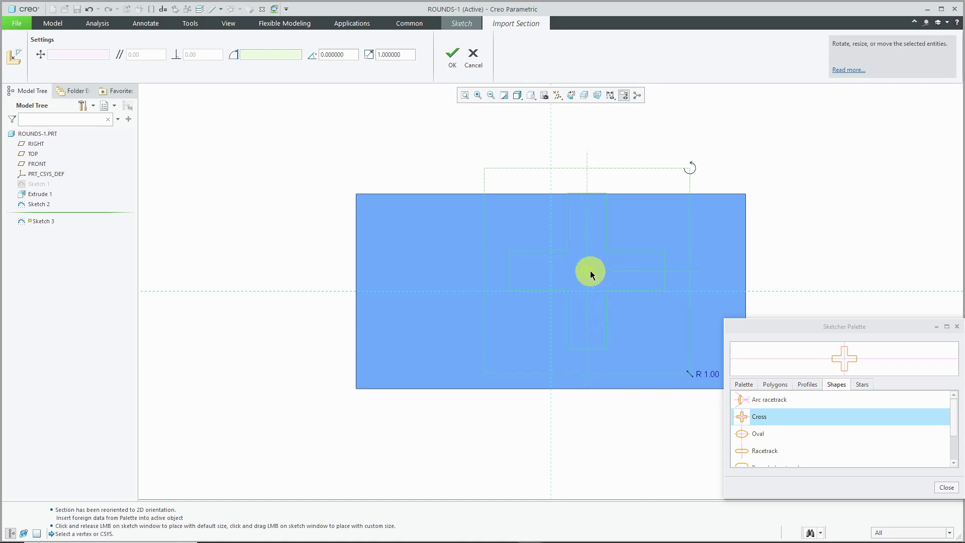
pyautogui.moveTo(588, 271); pyautogui.dragTo(551, 292)
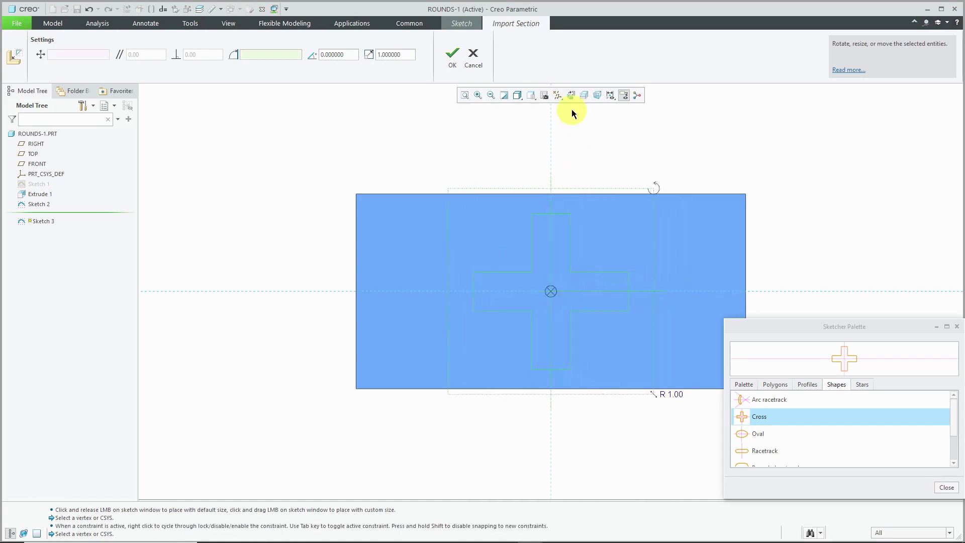
# - Switch the model to wireframe, accept the cross and finish Sketch 3
pyautogui.click(518, 95)
pyautogui.click(534, 163)
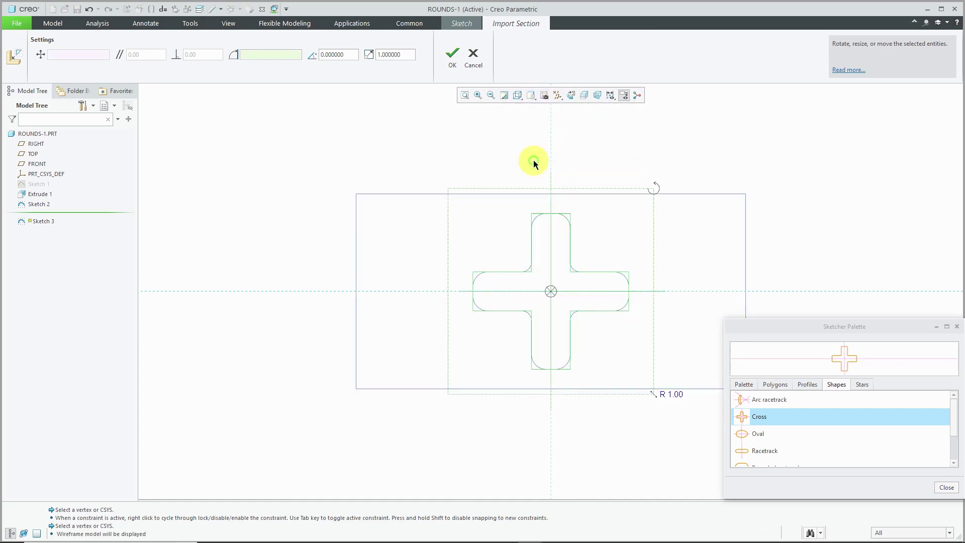
pyautogui.click(946, 488)
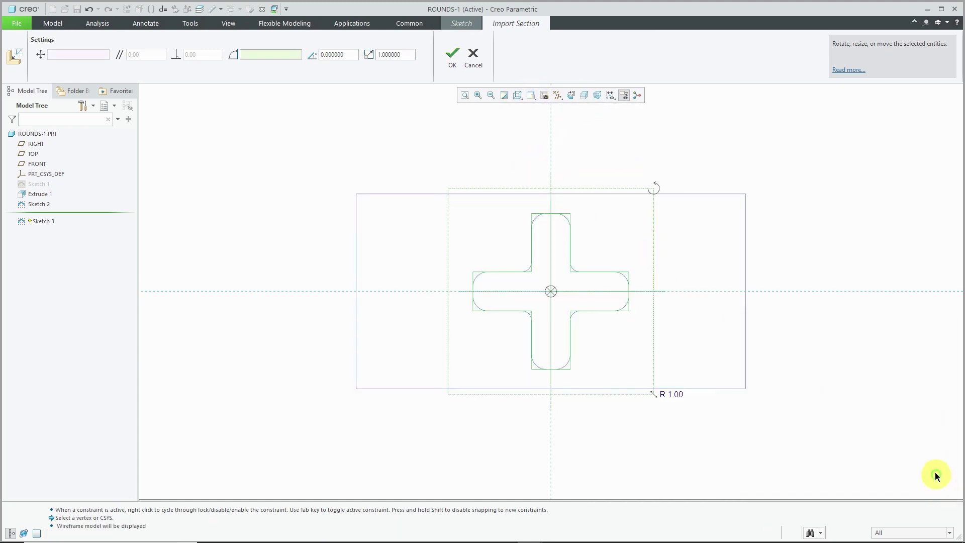
pyautogui.click(454, 57)
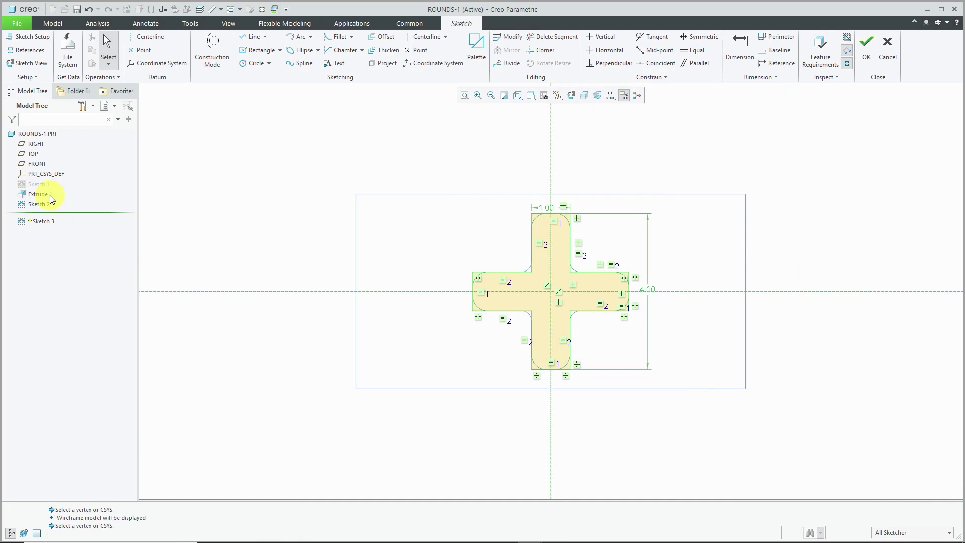
pyautogui.click(40, 205)
pyautogui.click(867, 45)
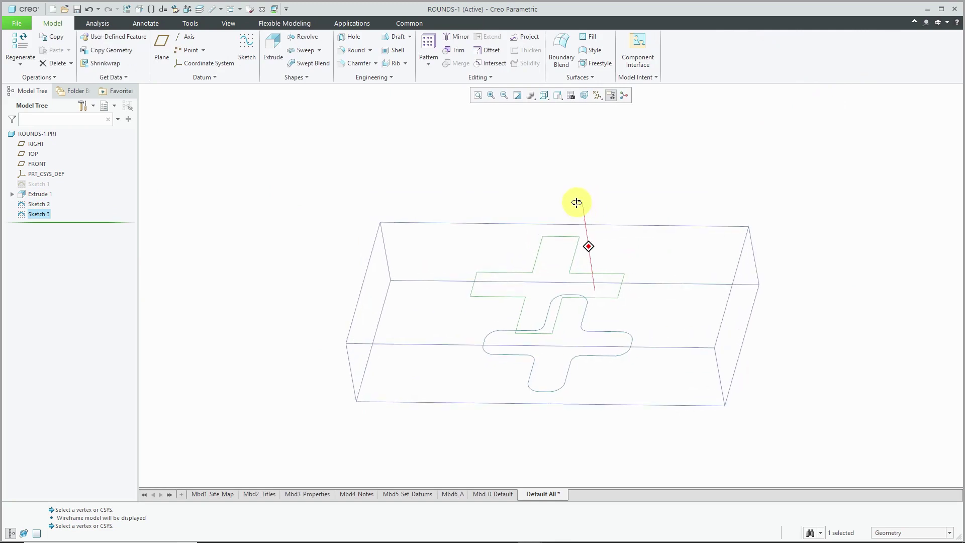
# - Hide Sketch 2 and return the block to shaded display
pyautogui.click(38, 204)
pyautogui.click(55, 172)
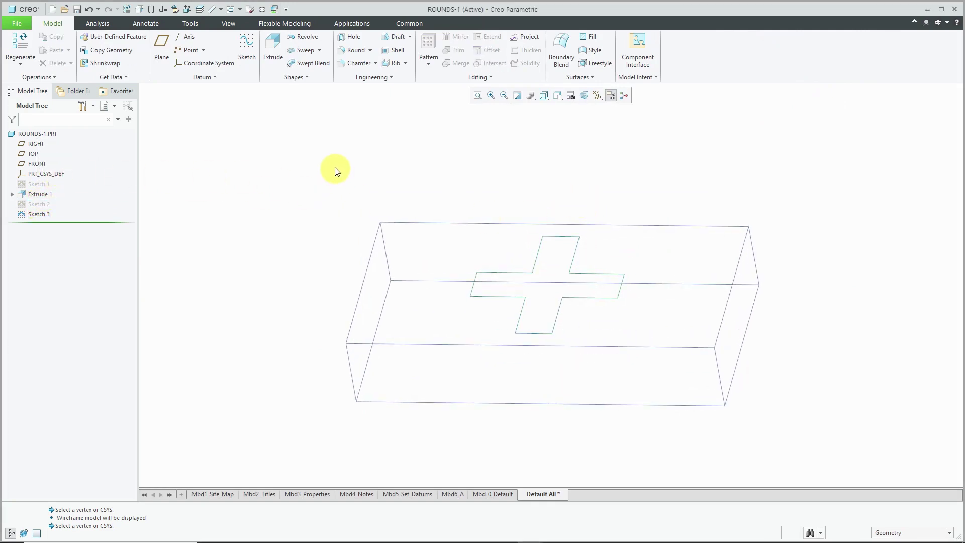
pyautogui.click(547, 97)
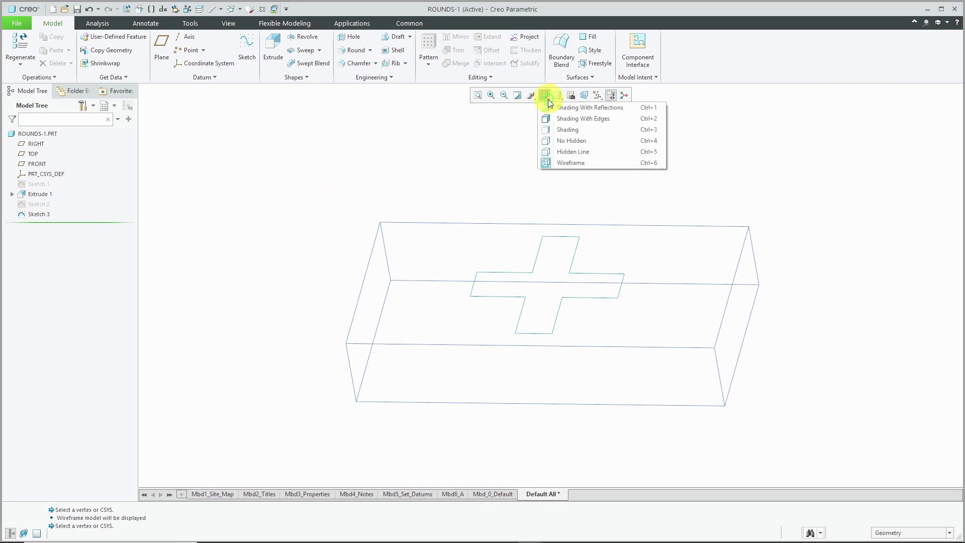
pyautogui.click(558, 130)
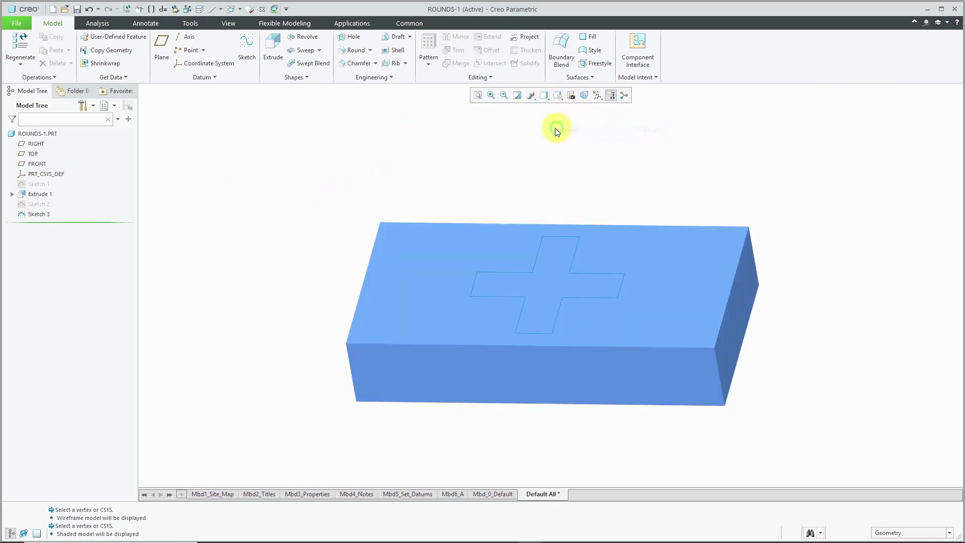
# - Extrude Sketch 3 as a 1.00-deep material-removing cut into the top face
pyautogui.click(279, 53)
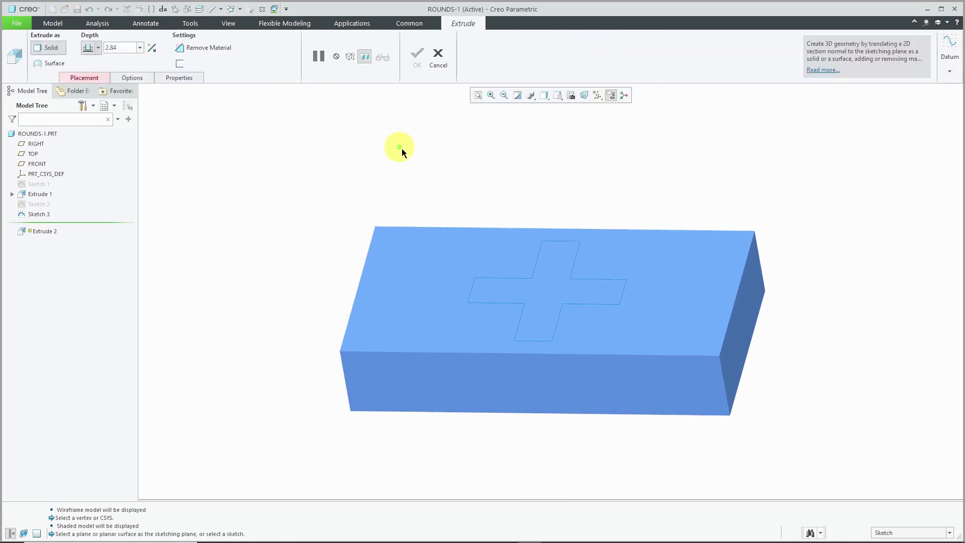
pyautogui.click(538, 260)
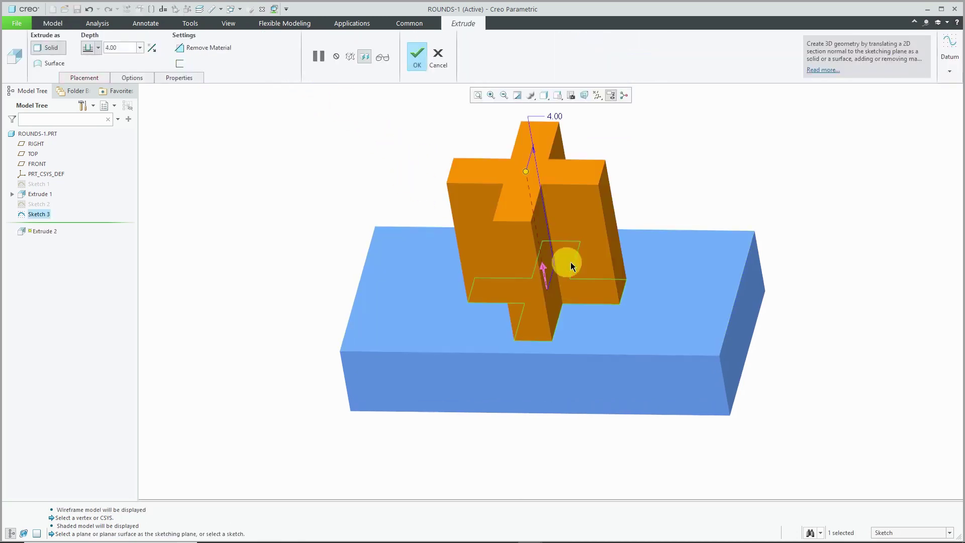
pyautogui.click(545, 268)
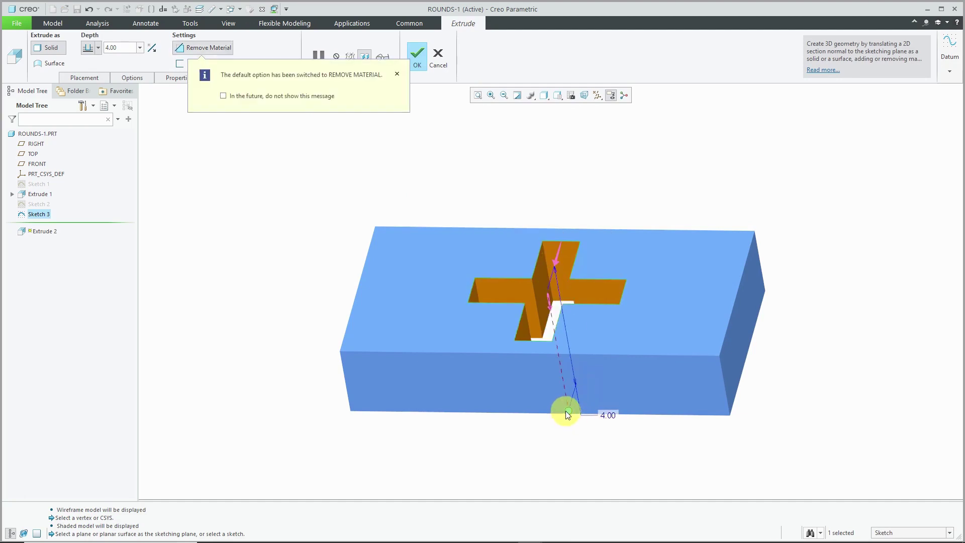
pyautogui.moveTo(567, 412); pyautogui.dragTo(545, 334)
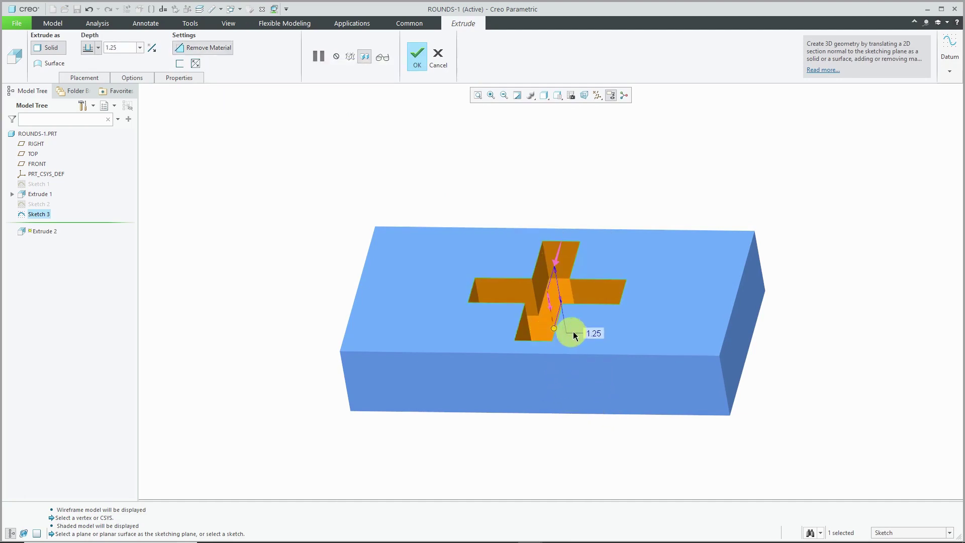
pyautogui.write('1')
pyautogui.press('Return')
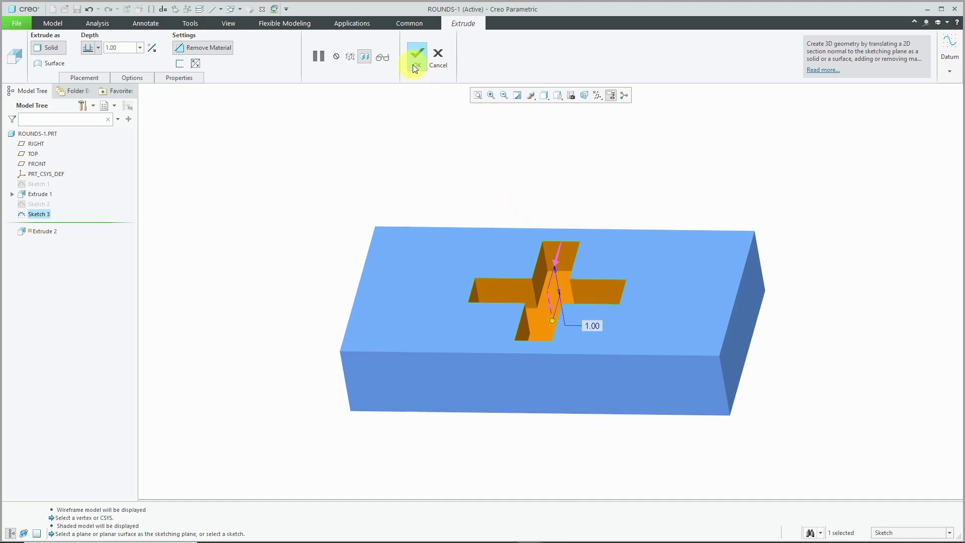
pyautogui.click(416, 63)
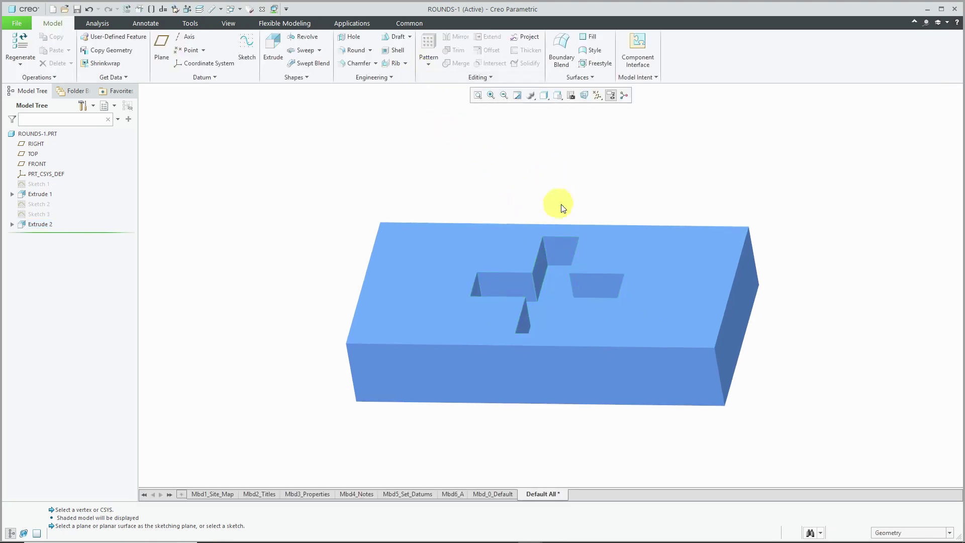
# - Show the block shaded with visible edges to view the cross pocket
pyautogui.moveTo(560, 201); pyautogui.dragTo(555, 206, button='middle')
pyautogui.click(544, 95)
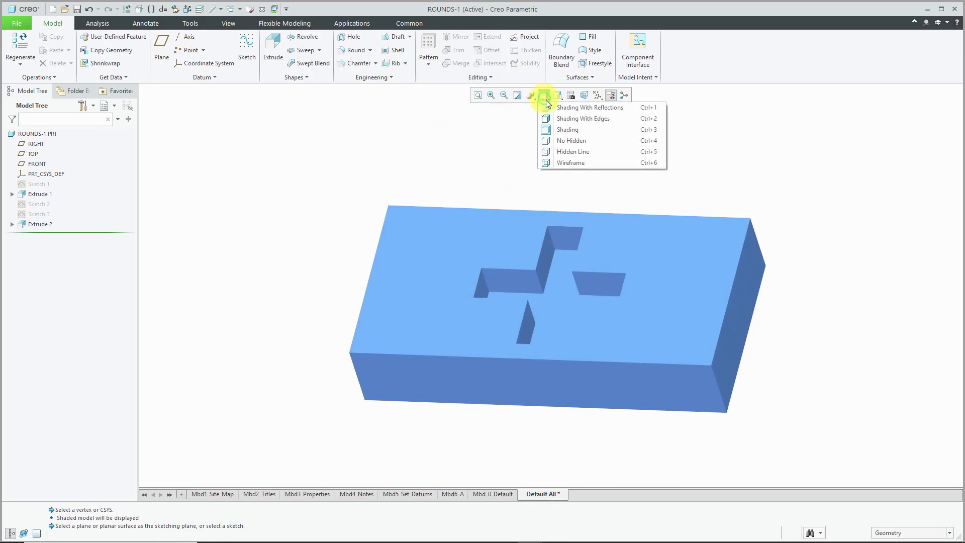
pyautogui.click(566, 120)
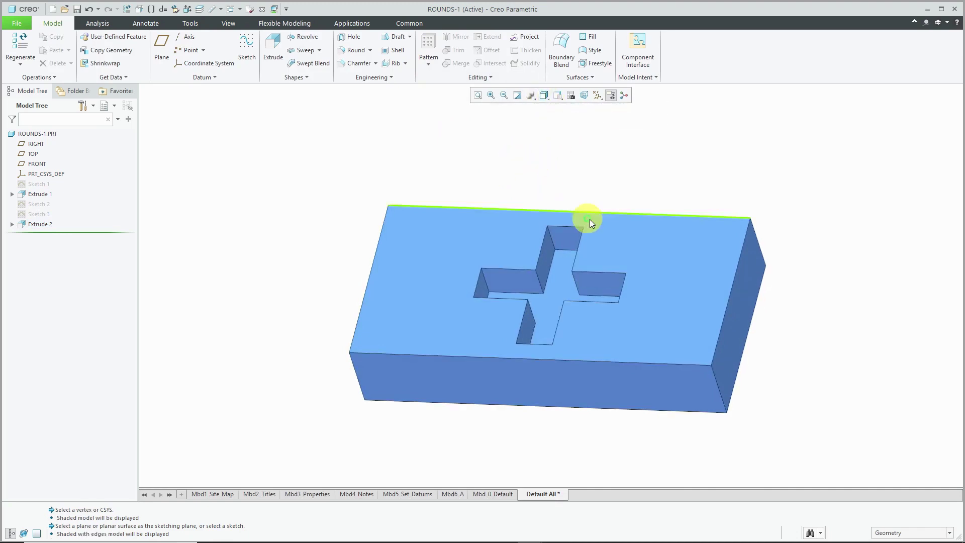
pyautogui.scroll(-1, 592, 220)
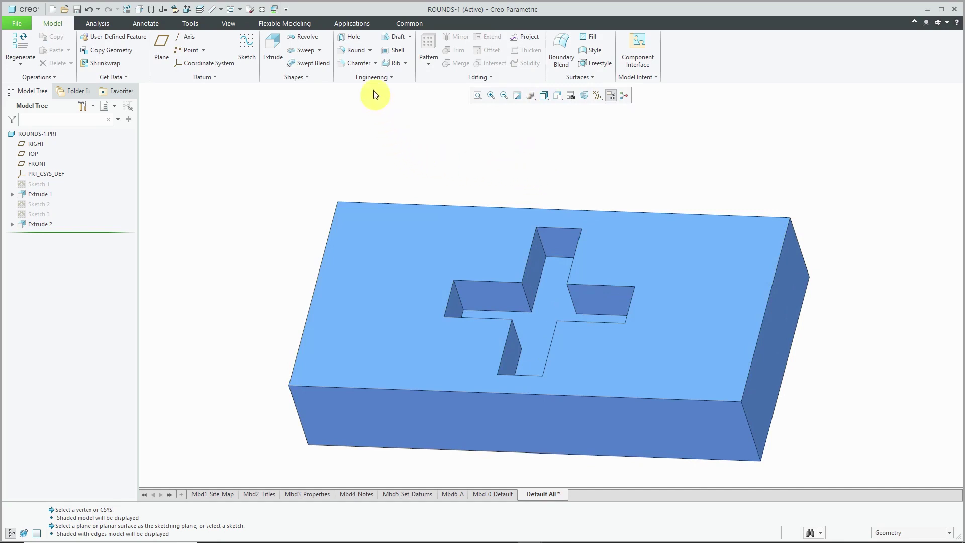
# - Round all vertical pocket edges as one set, radius 0.25 changed to 0.35
pyautogui.click(356, 51)
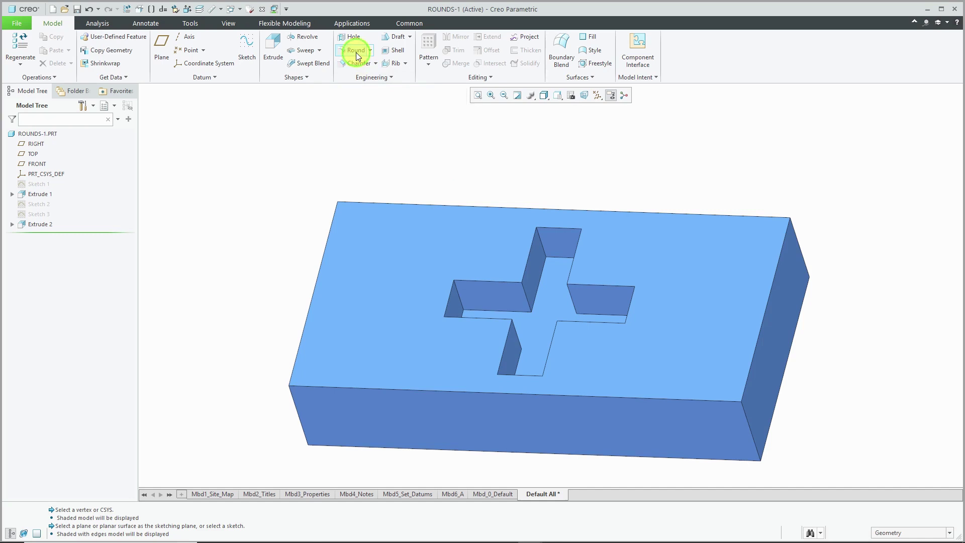
pyautogui.rightClick(541, 249)
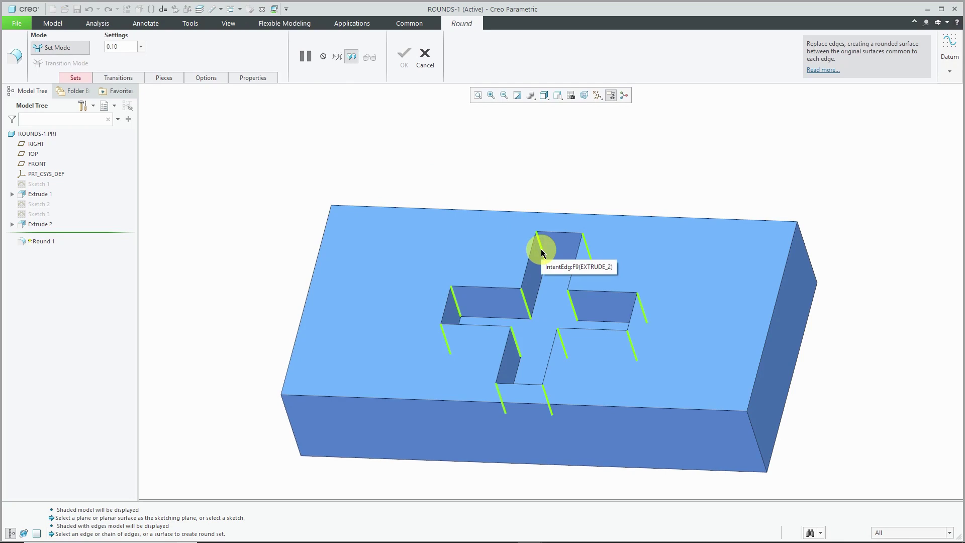
pyautogui.click(541, 249)
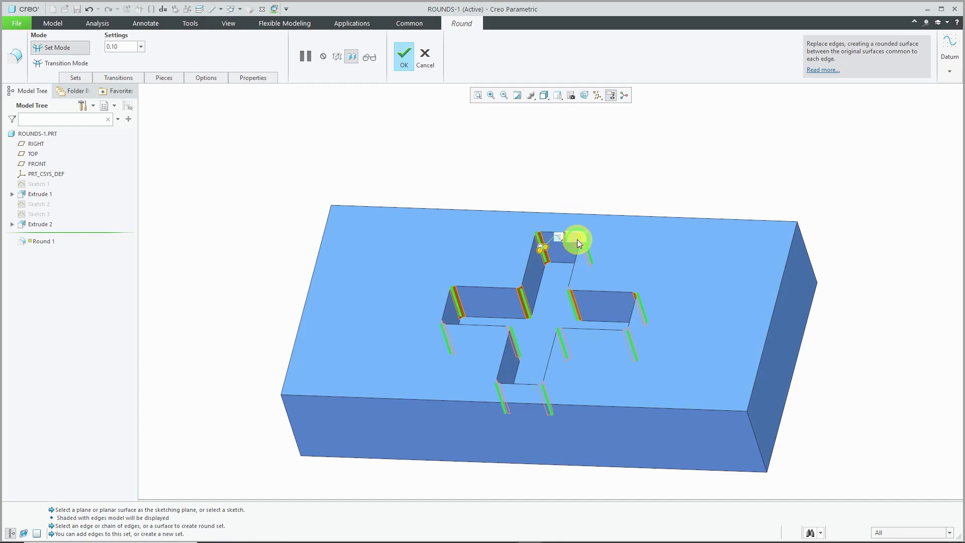
pyautogui.write('.25')
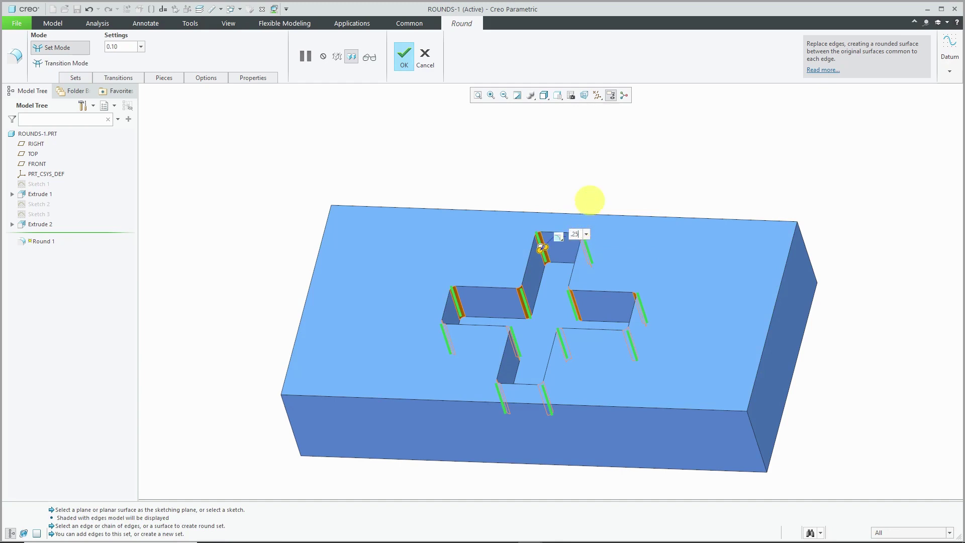
pyautogui.press('Return')
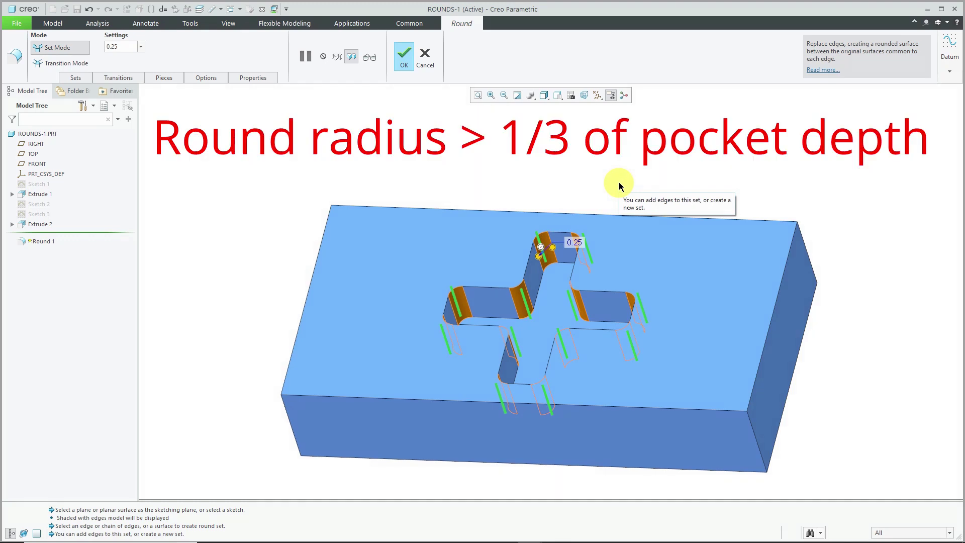
pyautogui.doubleClick(579, 242)
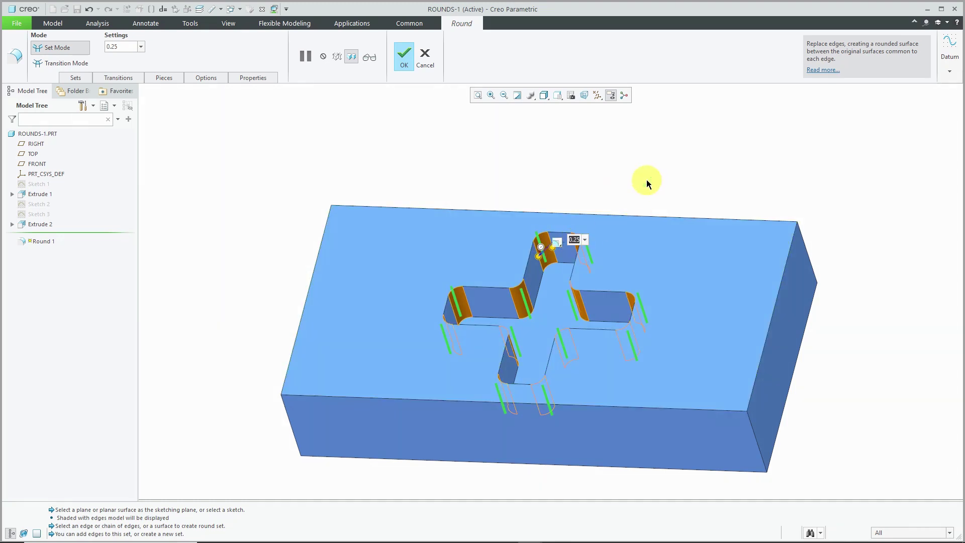
pyautogui.press('BackSpace')
pyautogui.press('Return')
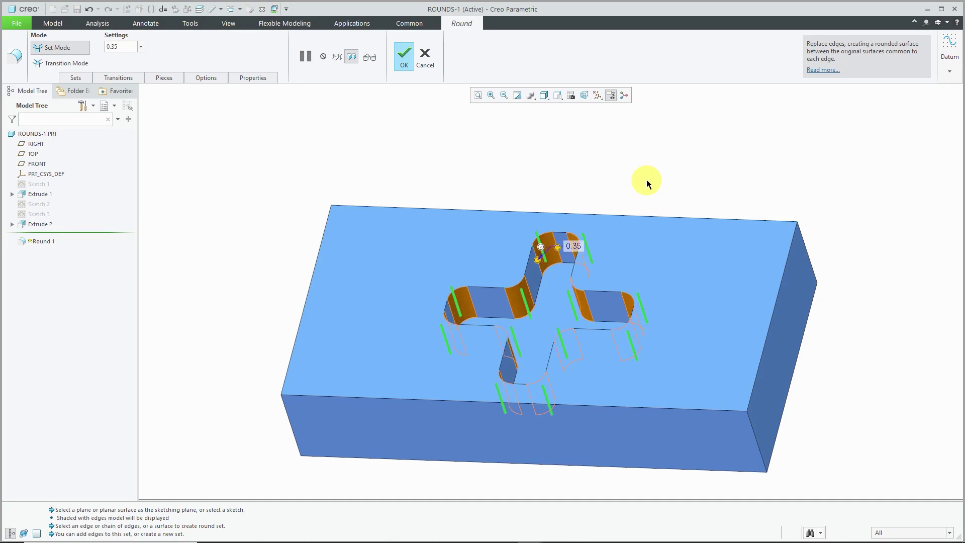
pyautogui.click(402, 58)
# - Inspect Extrude 2 and Round 1, then unhide Sketch 2 on the block's top face
pyautogui.moveTo(552, 182)
pyautogui.mouseDown(button='middle')
pyautogui.moveTo(576, 180)
pyautogui.moveTo(556, 179)
pyautogui.mouseUp(button='middle')
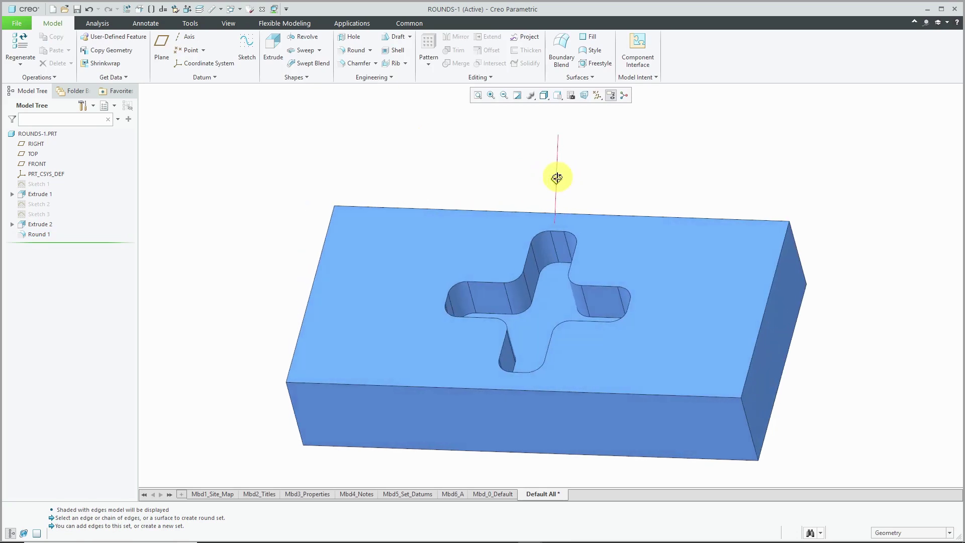
pyautogui.click(45, 225)
pyautogui.click(38, 234)
pyautogui.click(406, 169)
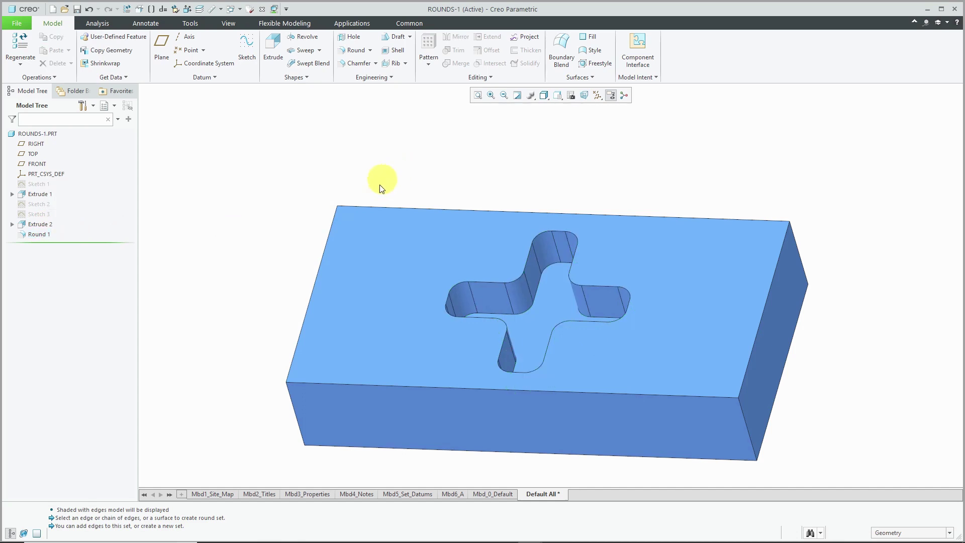
pyautogui.moveTo(441, 321)
pyautogui.mouseDown(button='middle')
pyautogui.moveTo(448, 196)
pyautogui.moveTo(436, 149)
pyautogui.moveTo(437, 157)
pyautogui.mouseUp(button='middle')
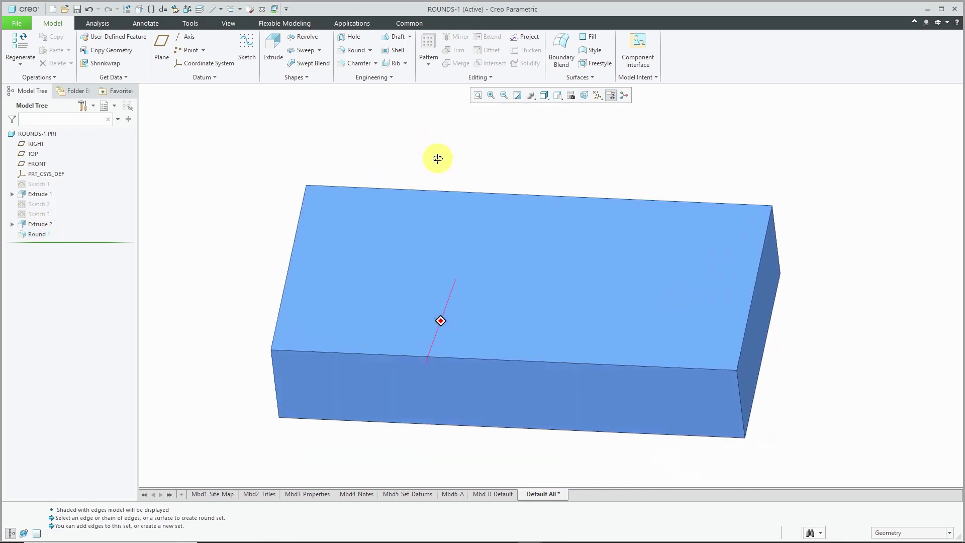
pyautogui.click(40, 205)
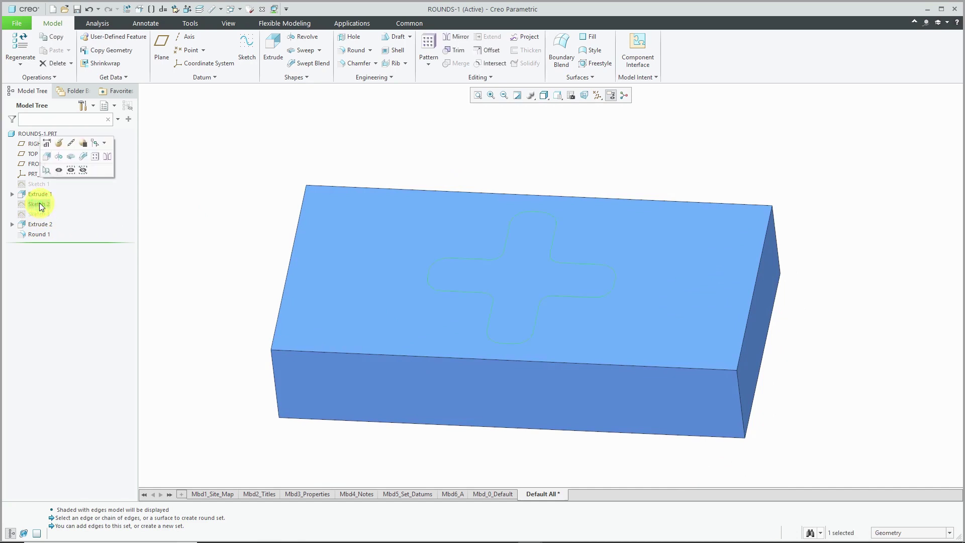
pyautogui.click(60, 170)
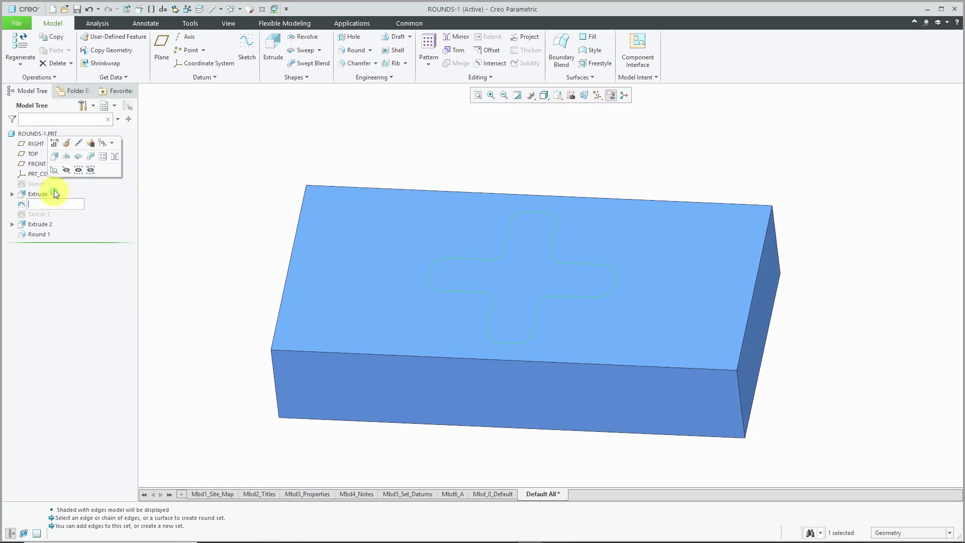
# - Open Sketch 2, inspect the cross outline, and exit it without changes
pyautogui.click(67, 142)
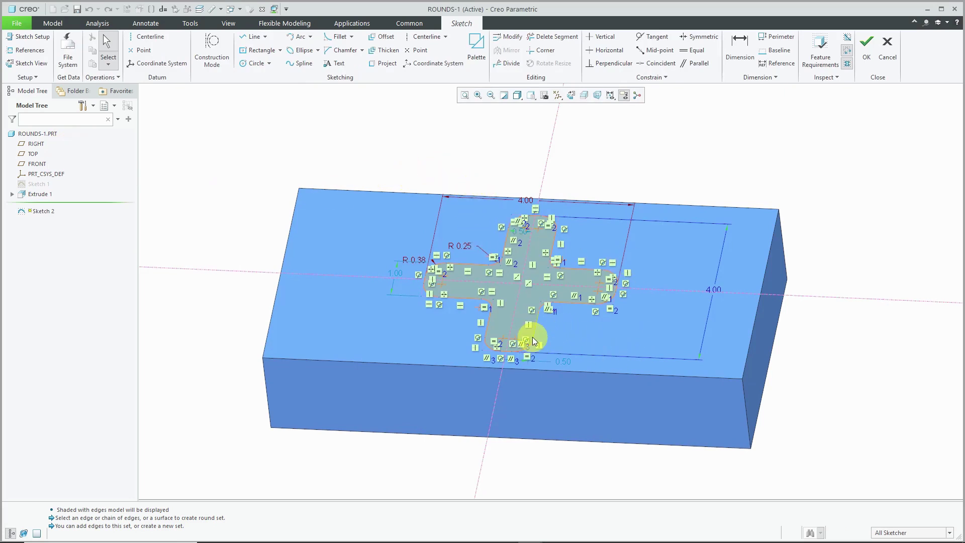
pyautogui.scroll(3, 548, 222)
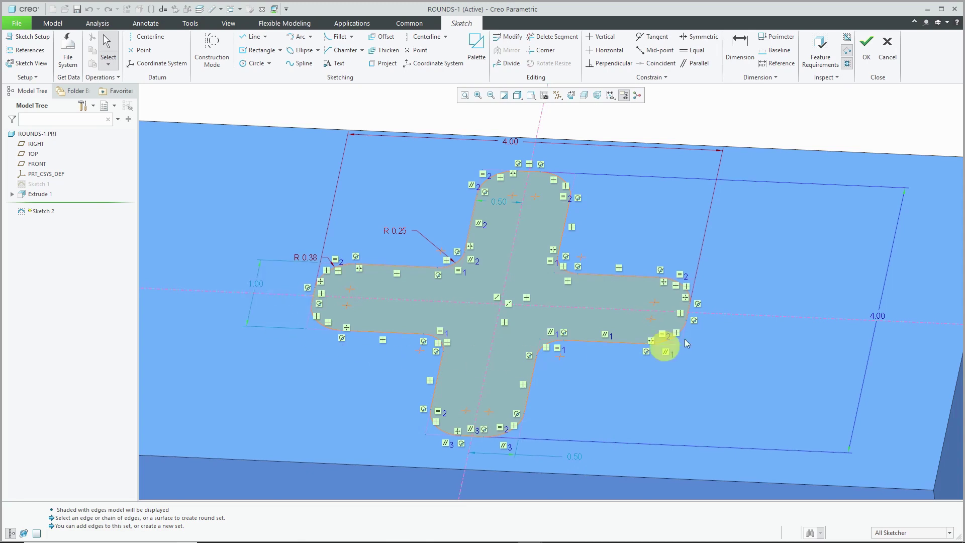
pyautogui.moveTo(698, 314); pyautogui.dragTo(529, 349, button='middle')
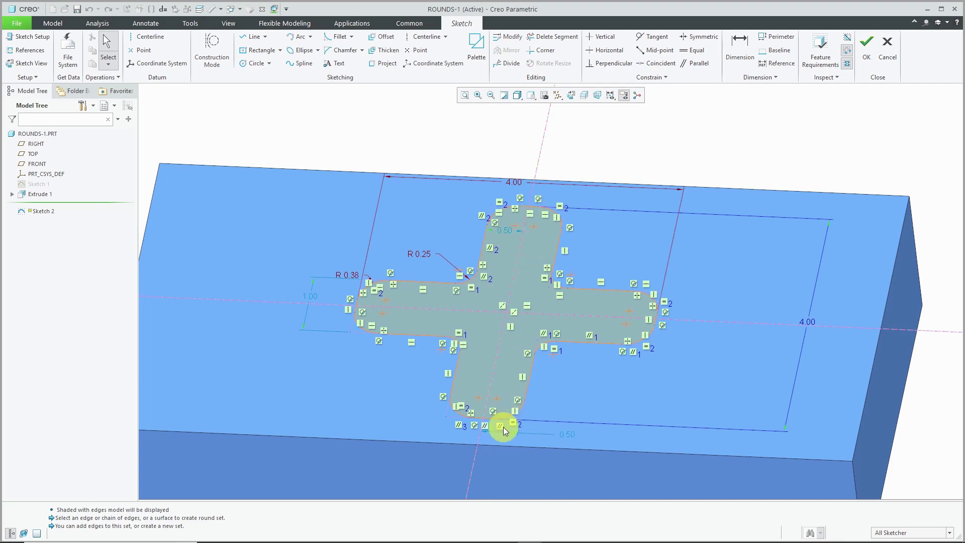
pyautogui.click(866, 63)
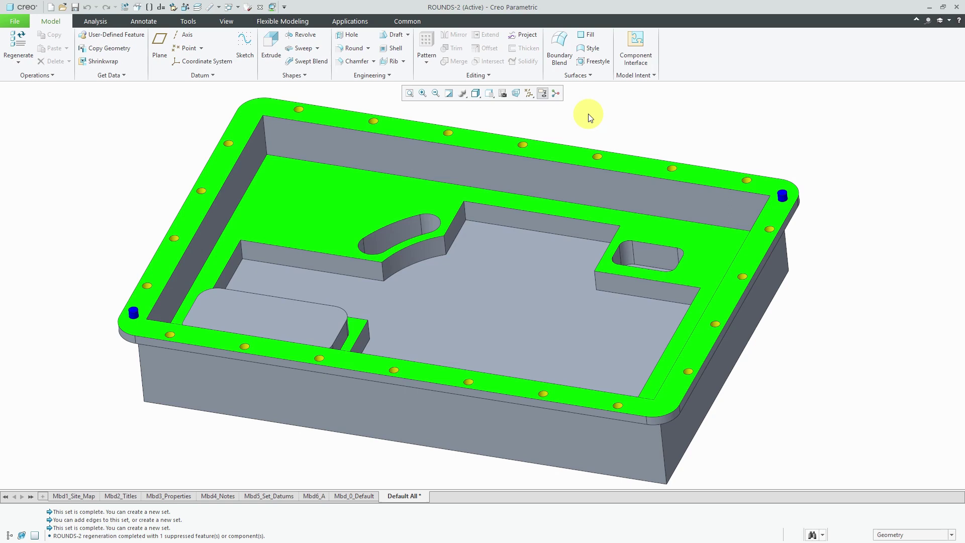
# - Round the back-left inner vertical corner edge at 0.35, removing the wall surface reference
pyautogui.click(348, 49)
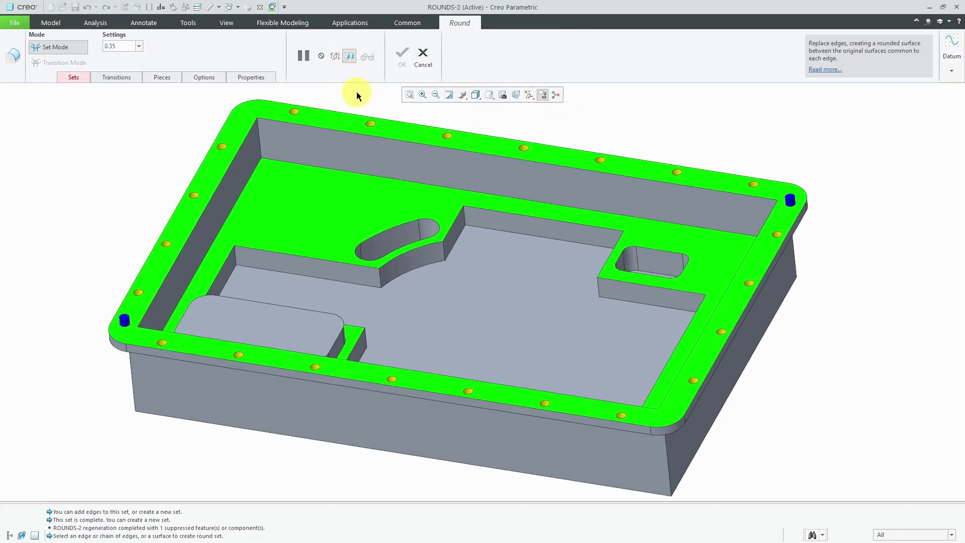
pyautogui.click(264, 137)
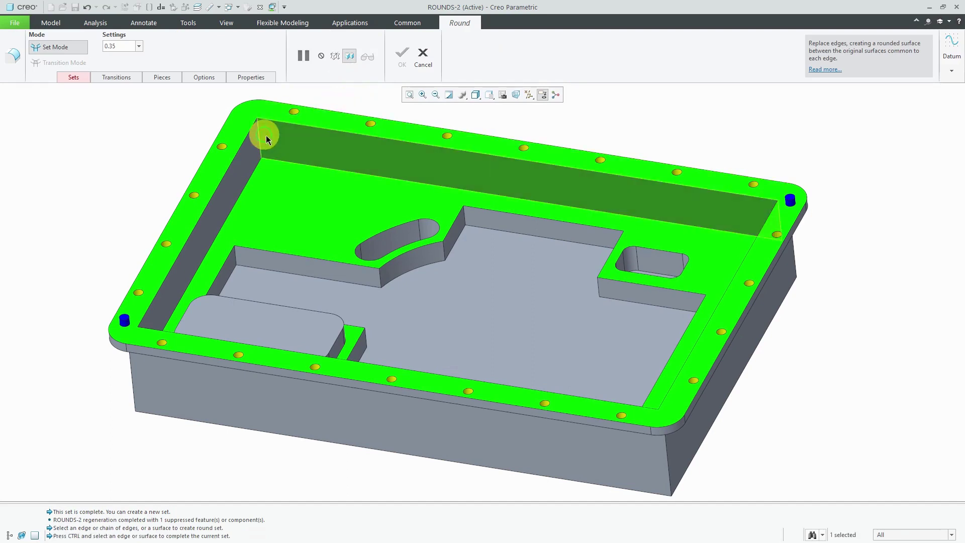
pyautogui.click(70, 79)
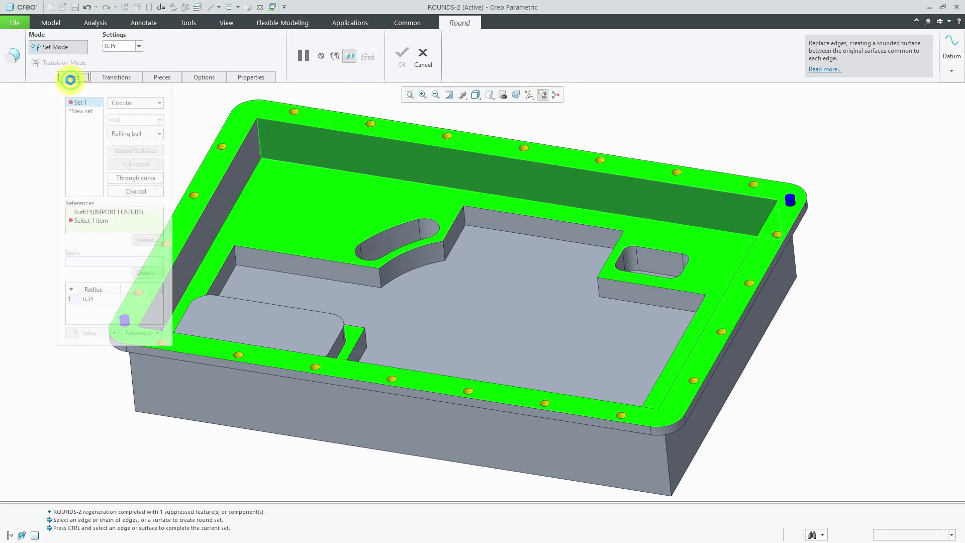
pyautogui.rightClick(100, 212)
pyautogui.click(121, 218)
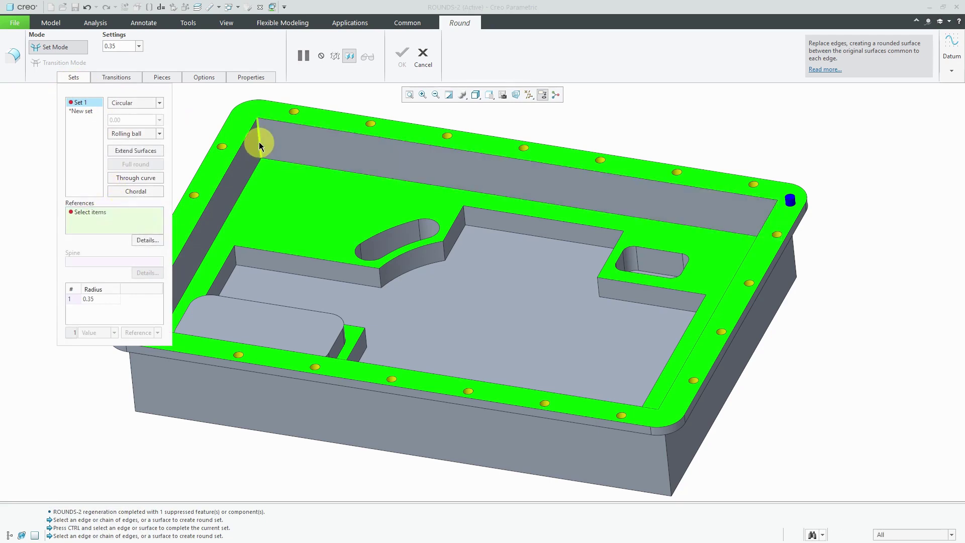
pyautogui.click(259, 143)
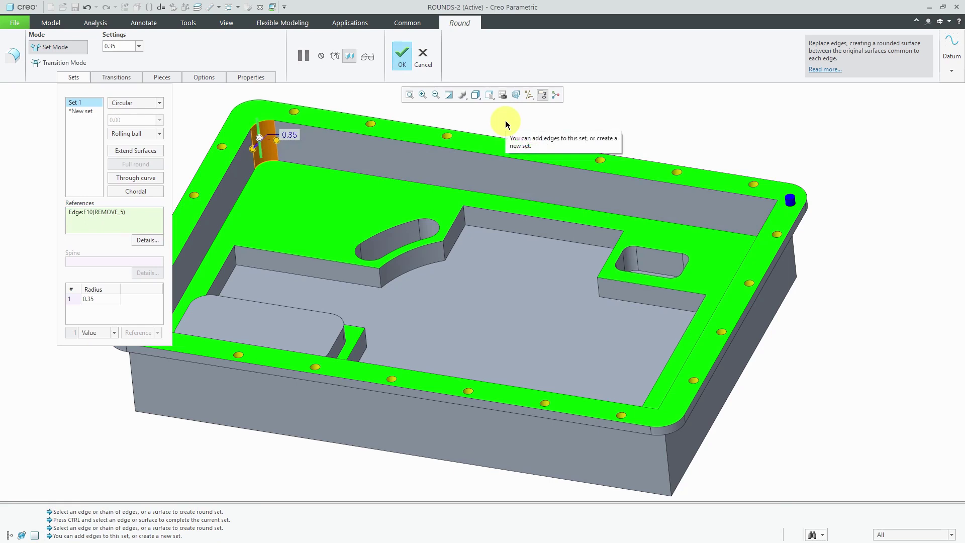
pyautogui.click(403, 63)
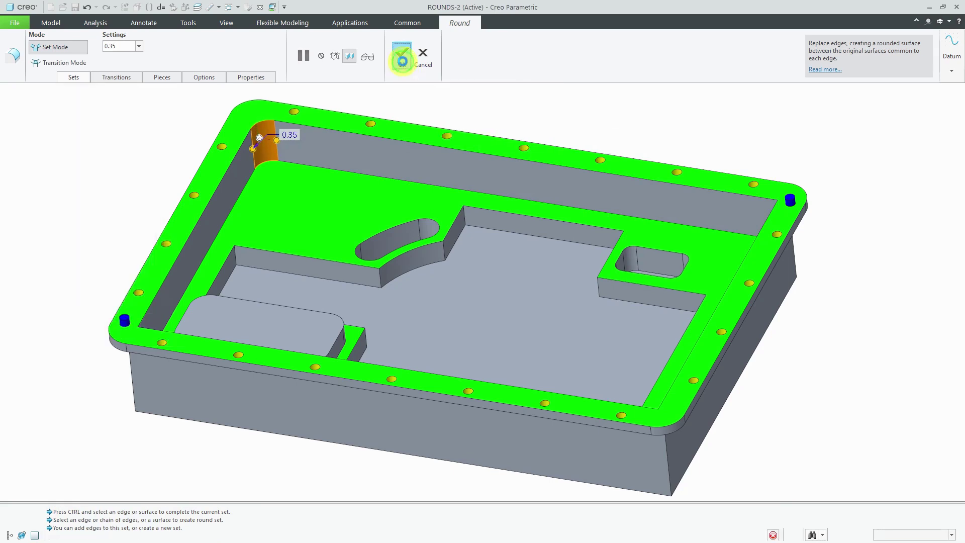
# - Round the back-right inner vertical corner edge at 0.35 as its own feature
pyautogui.moveTo(588, 194); pyautogui.dragTo(621, 181, button='middle')
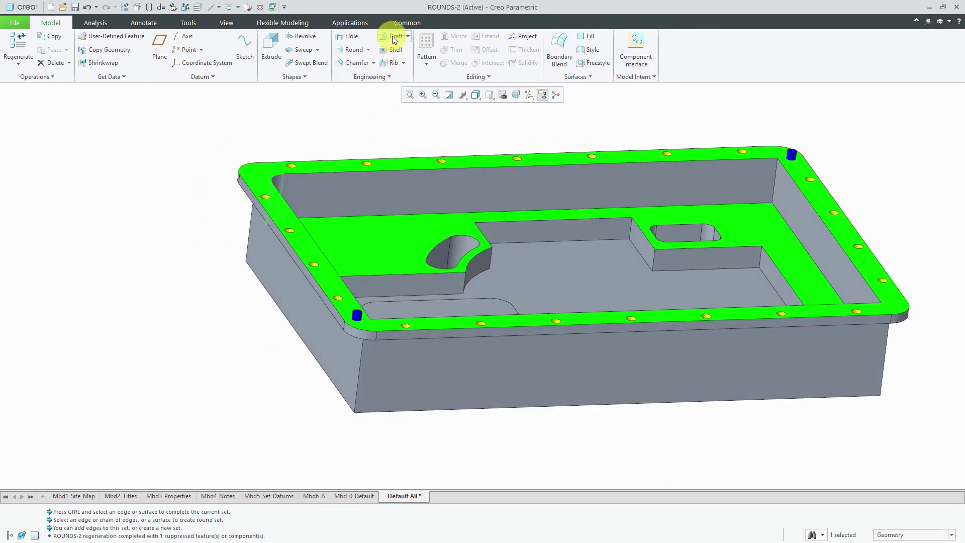
pyautogui.click(355, 52)
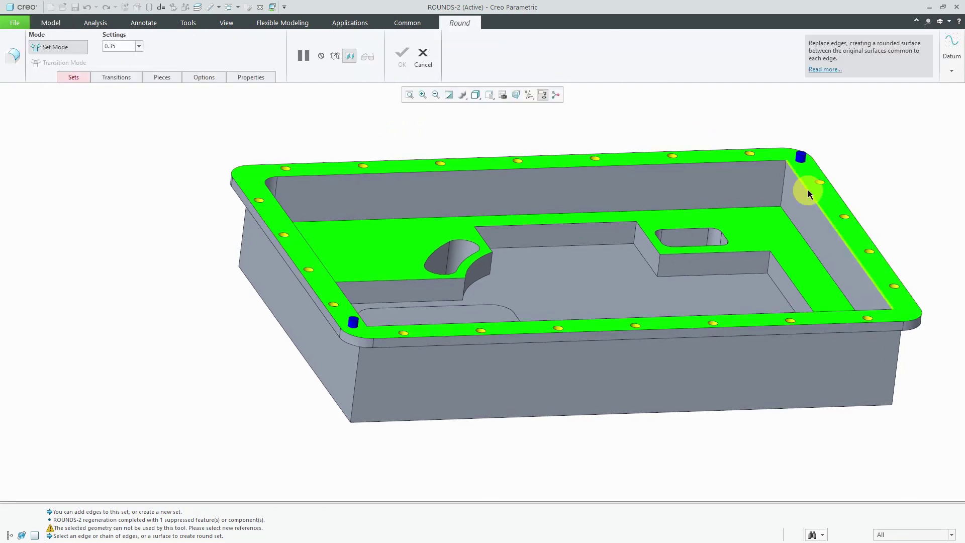
pyautogui.click(786, 188)
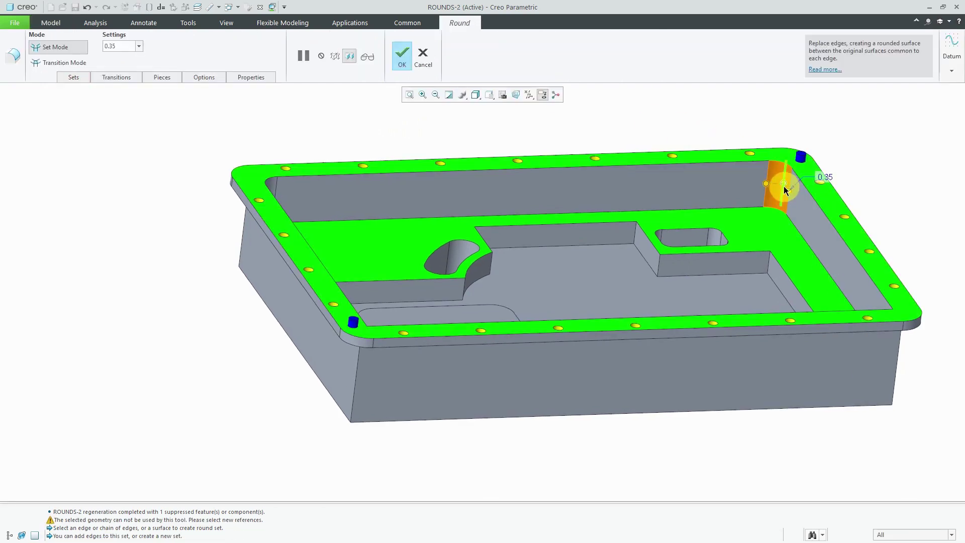
pyautogui.middleClick(722, 132)
# - Add a separate 0.35 round on another pocket corner edge, discarding the wall pick
pyautogui.scroll(5, 621, 239)
pyautogui.moveTo(622, 239); pyautogui.dragTo(392, 272, button='middle')
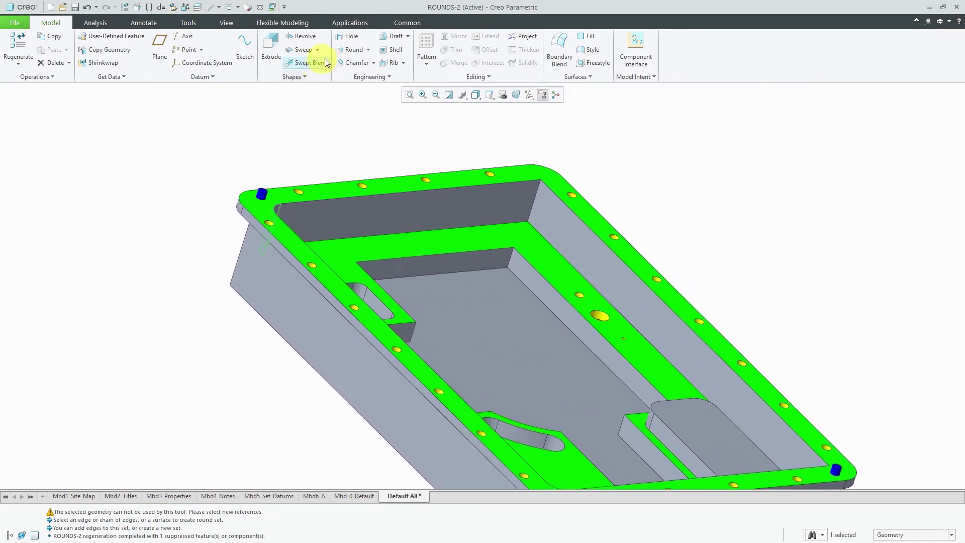
pyautogui.click(354, 50)
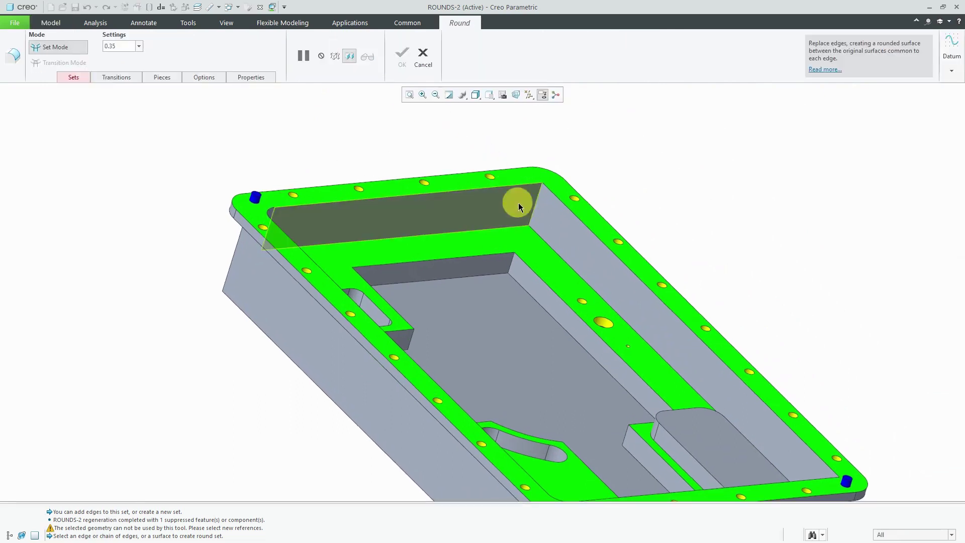
pyautogui.click(530, 210)
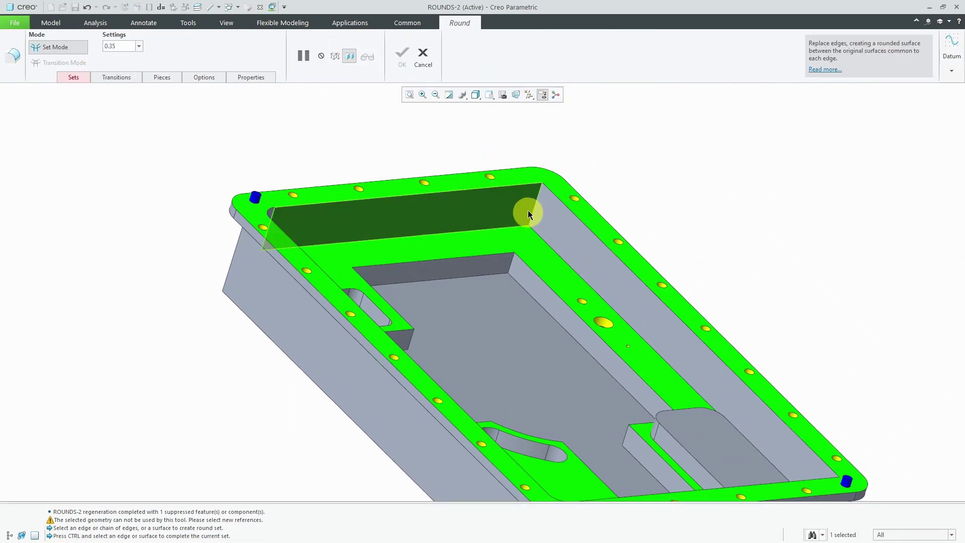
pyautogui.rightClick(428, 169)
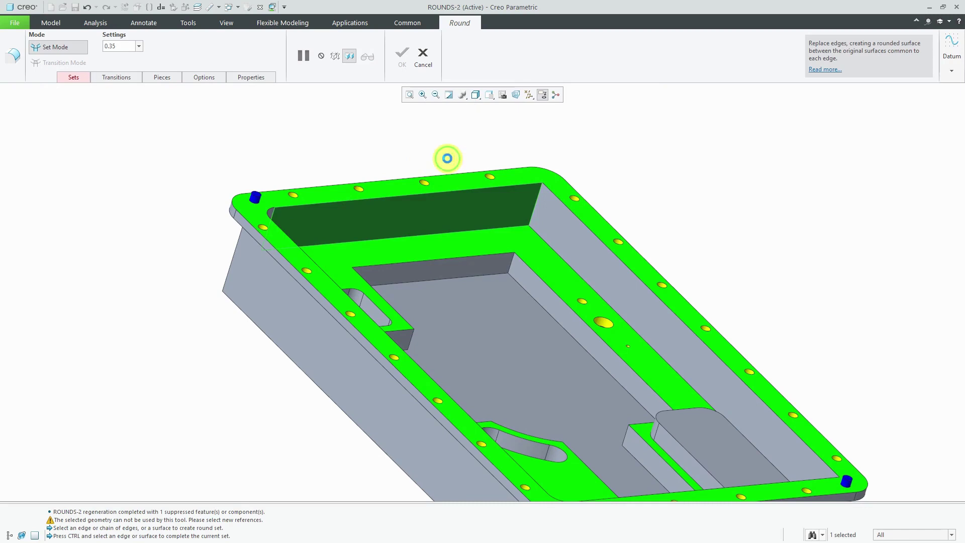
pyautogui.click(444, 158)
pyautogui.click(531, 203)
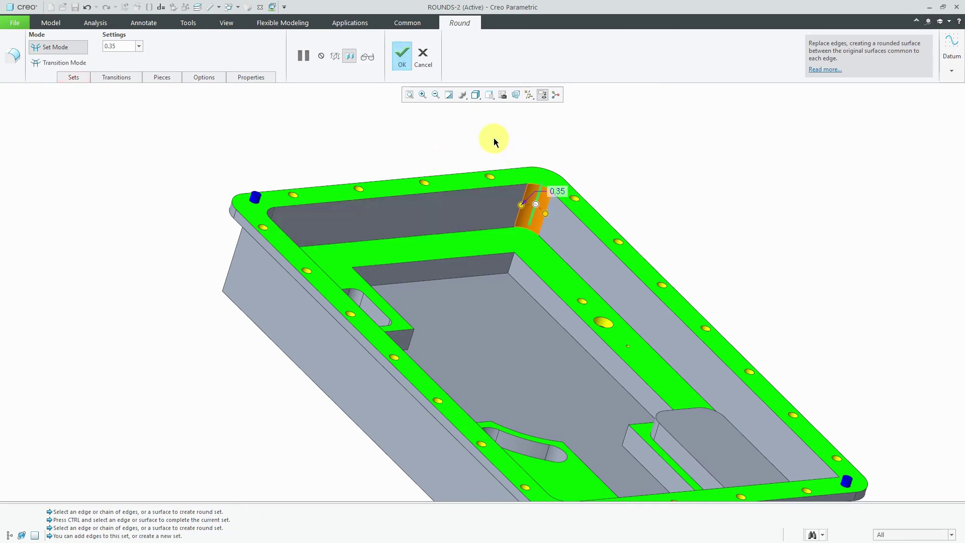
pyautogui.middleClick(428, 197)
# - Round the far inside corner edge at 0.35 as another separate feature
pyautogui.scroll(-5, 396, 276)
pyautogui.moveTo(395, 275); pyautogui.dragTo(483, 280, button='middle')
pyautogui.scroll(5, 609, 98)
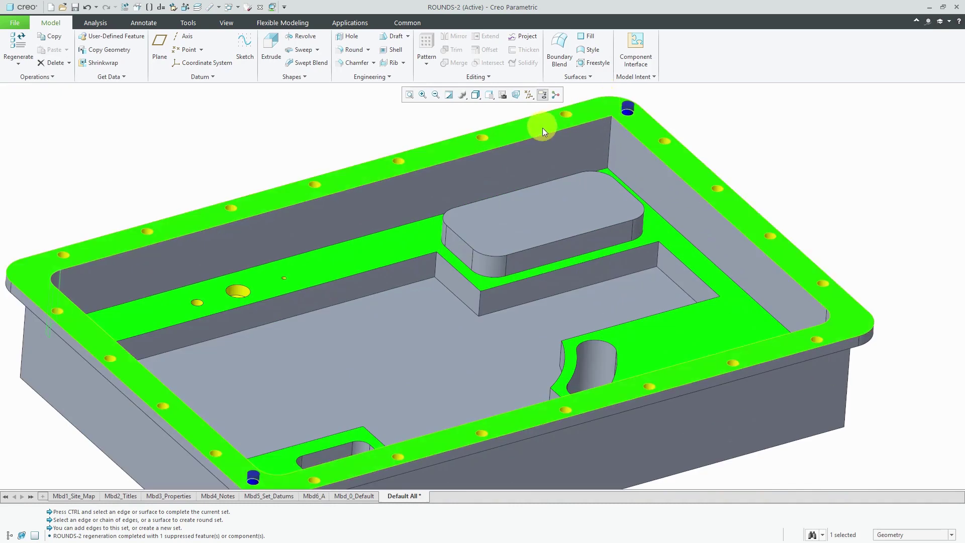
pyautogui.click(354, 49)
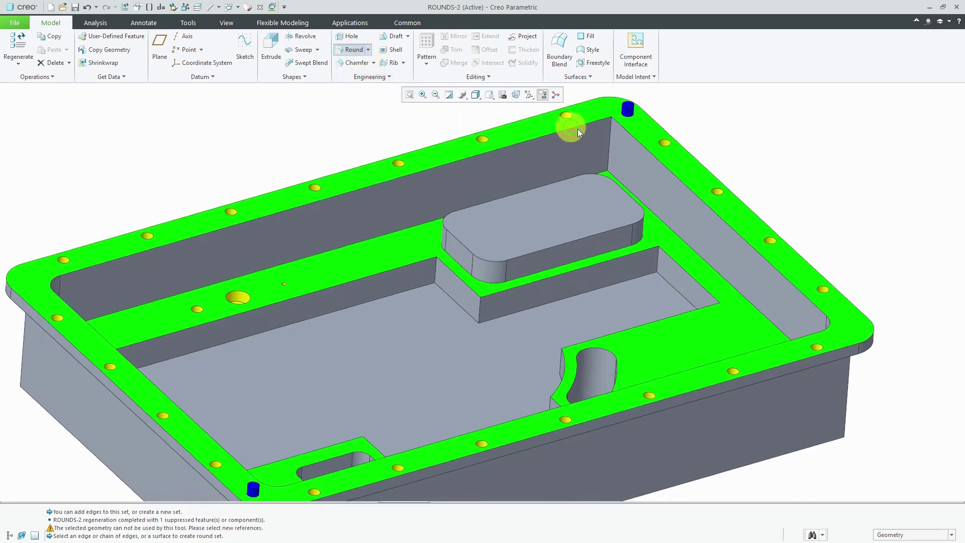
pyautogui.click(611, 152)
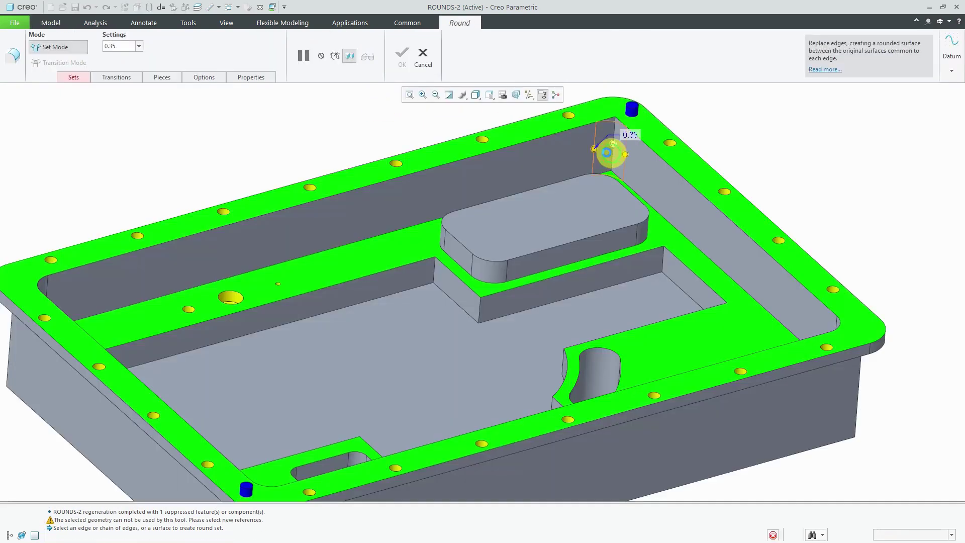
pyautogui.middleClick(429, 126)
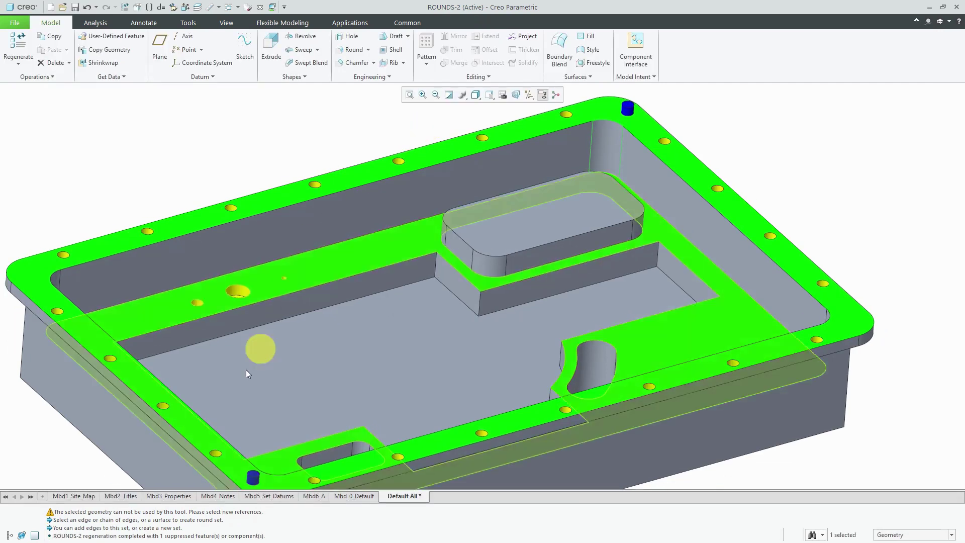
# - Select Round 2 through Round 4 in the model tree and delete them
pyautogui.click(8, 534)
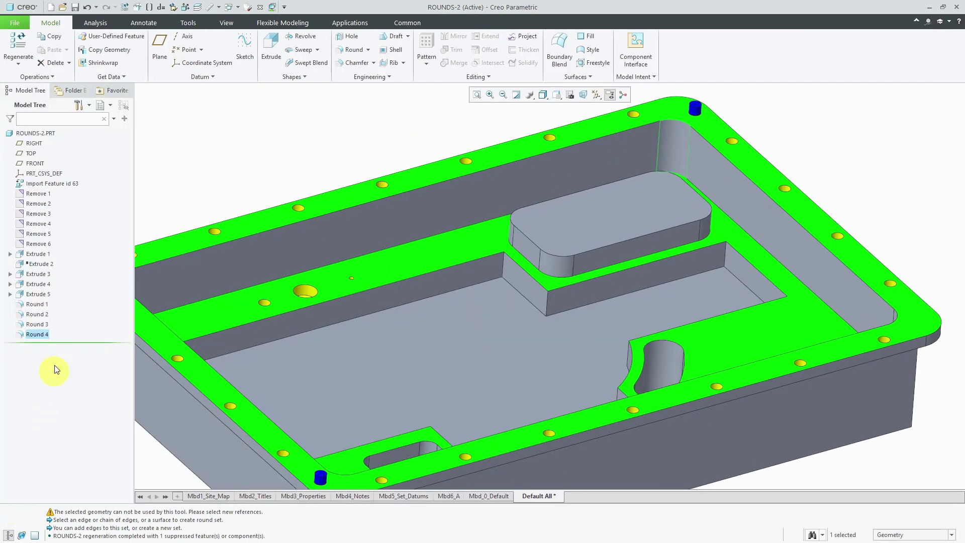
pyautogui.keyDown('shift'); pyautogui.click(35, 304); pyautogui.keyUp('shift')
pyautogui.scroll(-5, 638, 334)
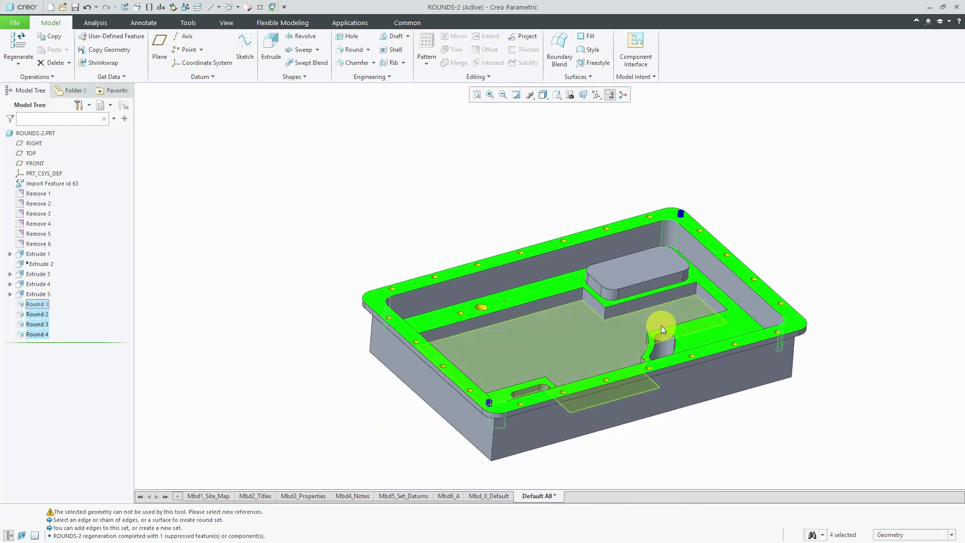
pyautogui.scroll(3, 662, 325)
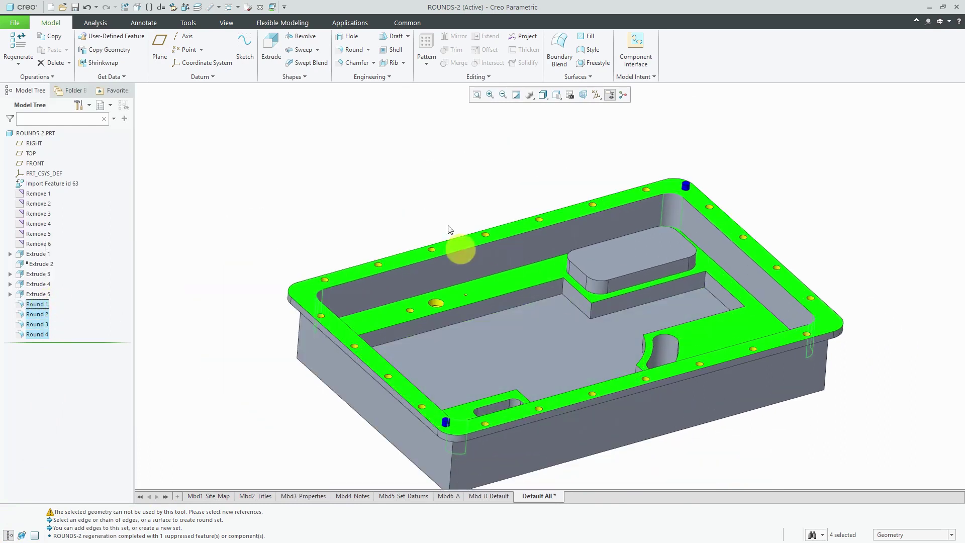
pyautogui.click(43, 315)
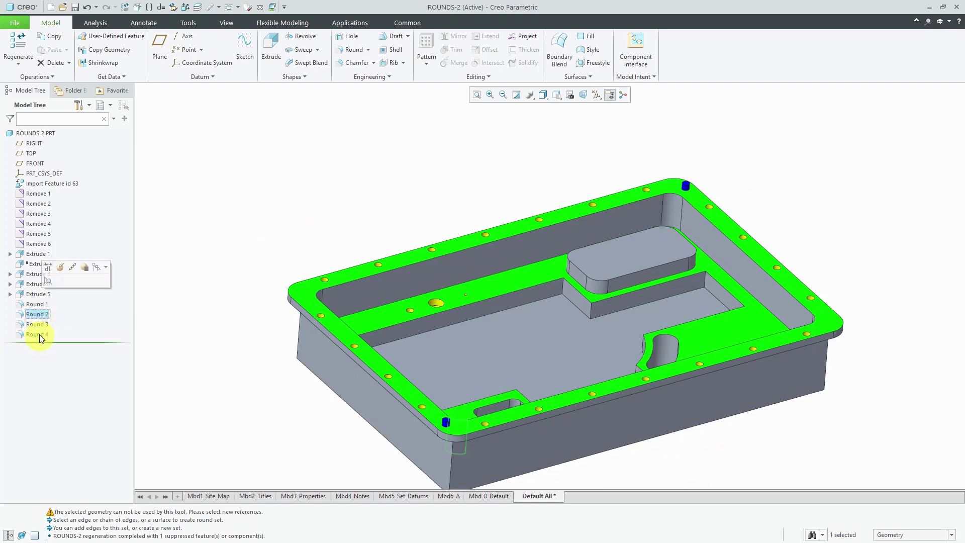
pyautogui.keyDown('shift'); pyautogui.click(40, 334); pyautogui.keyUp('shift')
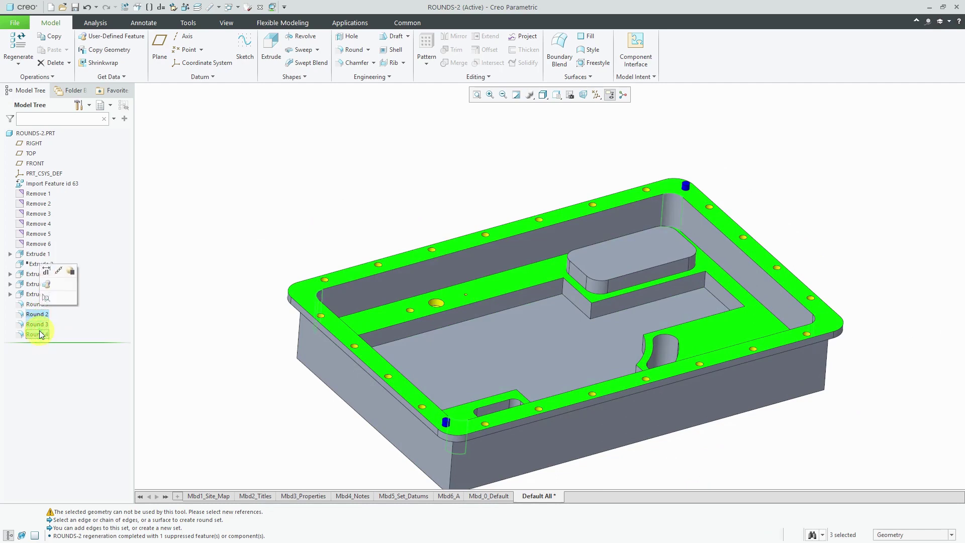
pyautogui.rightClick(40, 333)
pyautogui.click(61, 367)
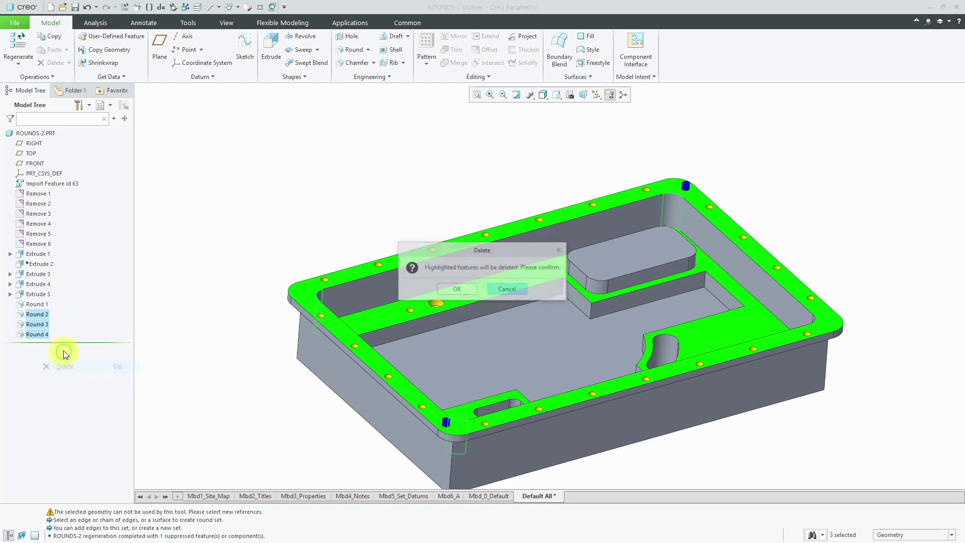
pyautogui.click(457, 290)
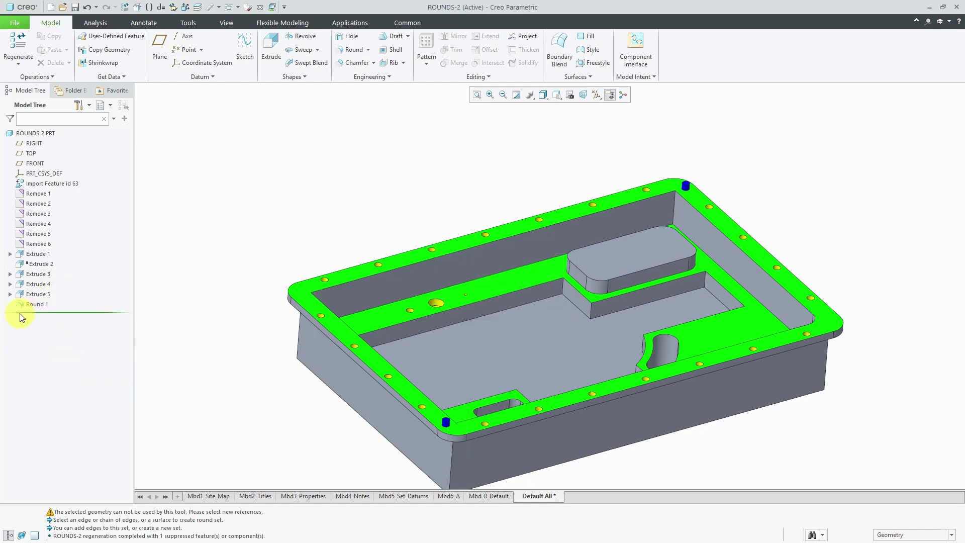
# - Edit Round 1's definition and add the upper-left inside corner edge to its set
pyautogui.click(43, 304)
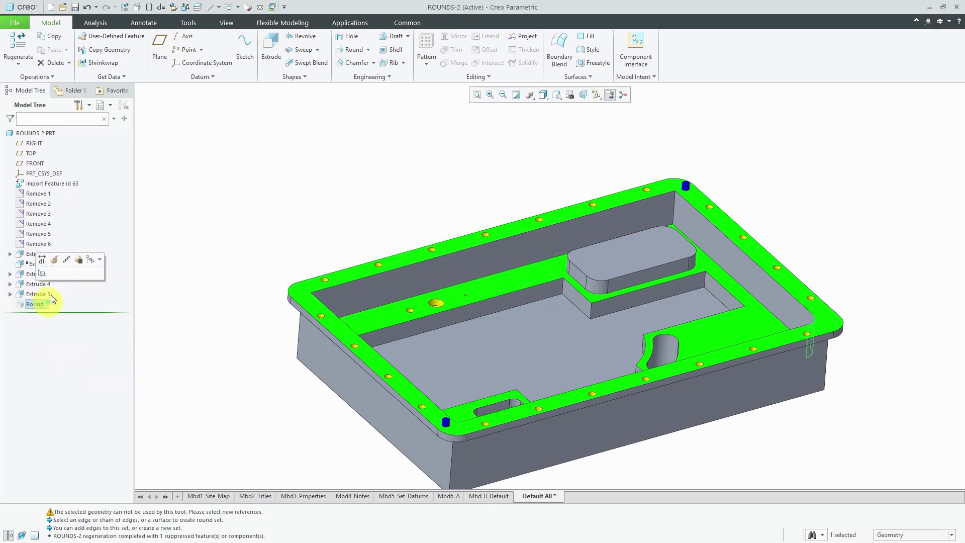
pyautogui.click(55, 259)
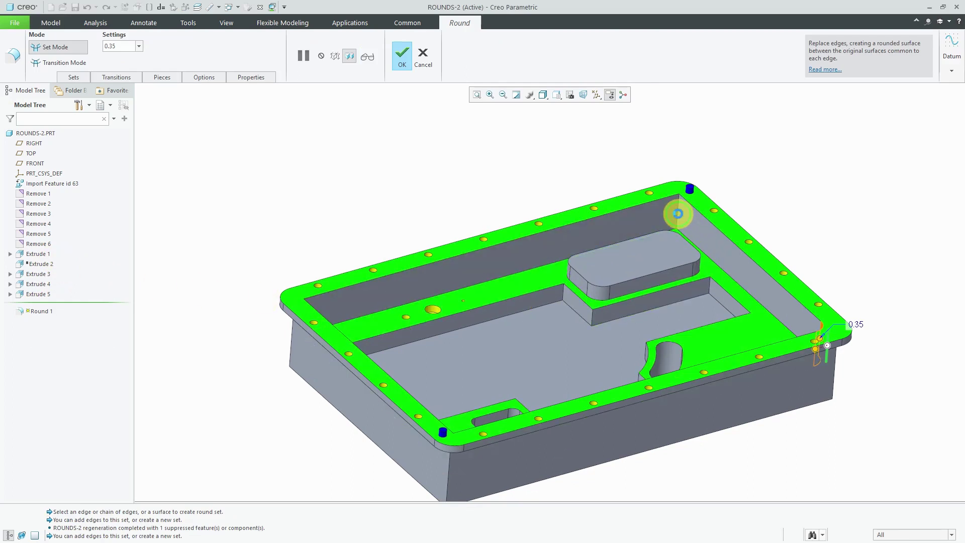
pyautogui.moveTo(668, 263); pyautogui.dragTo(612, 265, button='middle')
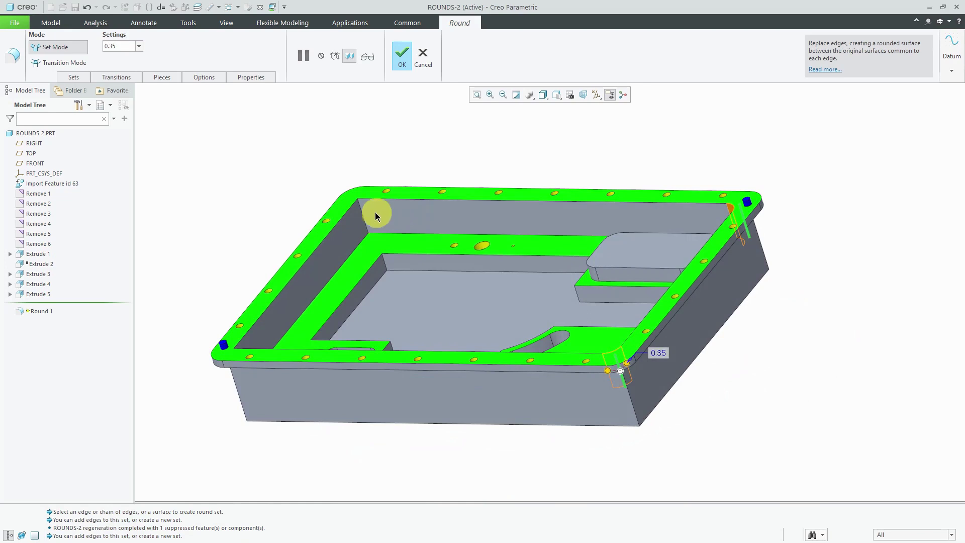
pyautogui.moveTo(508, 274); pyautogui.dragTo(436, 279, button='middle')
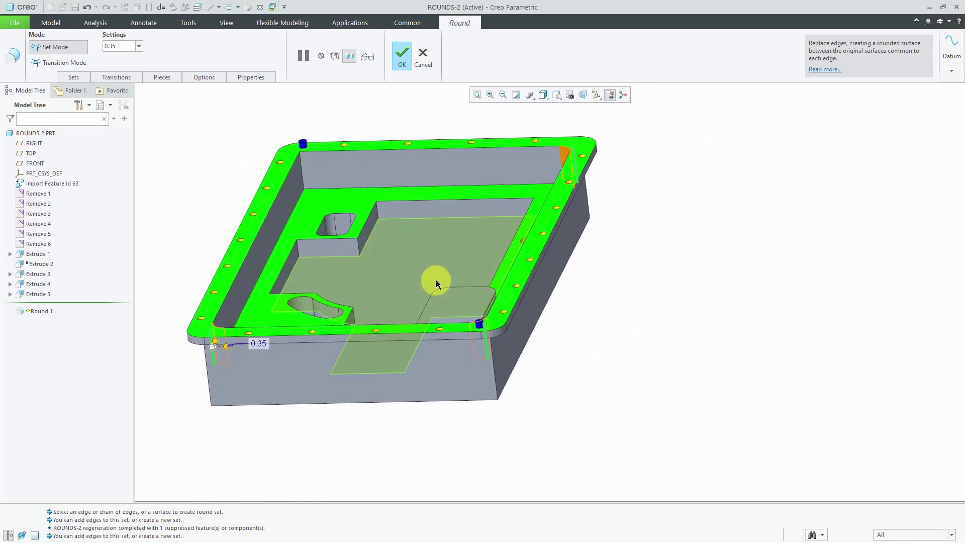
pyautogui.keyDown('ctrl'); pyautogui.click(303, 177); pyautogui.keyUp('ctrl')
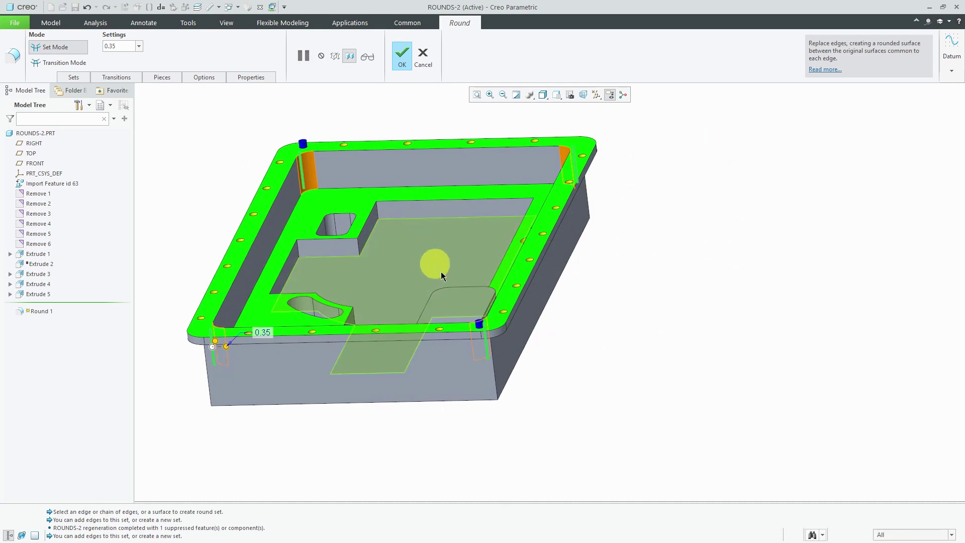
pyautogui.moveTo(522, 392); pyautogui.dragTo(398, 398, button='middle')
pyautogui.keyDown('shift'); pyautogui.moveTo(539, 424); pyautogui.dragTo(442, 372, button='middle'); pyautogui.keyUp('shift')
pyautogui.scroll(2, 443, 335)
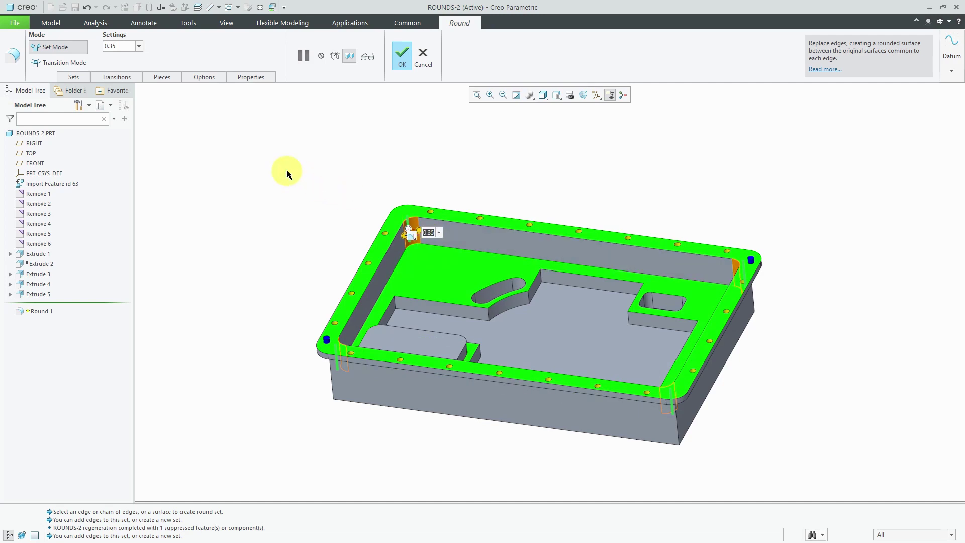
# - Change the corner round radius from 0.38 to 0.40 and display the round's sets and references
pyautogui.write('.38')
pyautogui.press('Return')
pyautogui.doubleClick(445, 222)
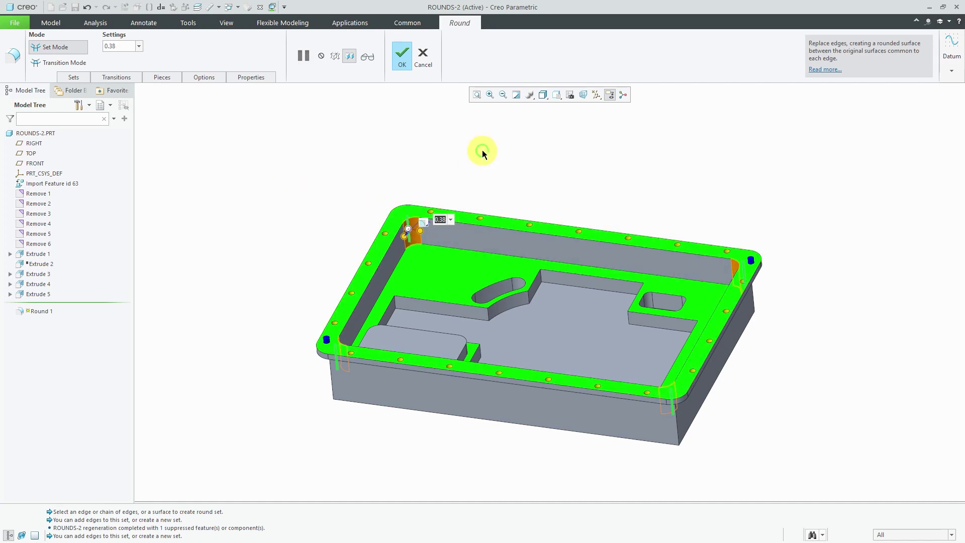
pyautogui.write('.4')
pyautogui.press('Return')
pyautogui.click(80, 78)
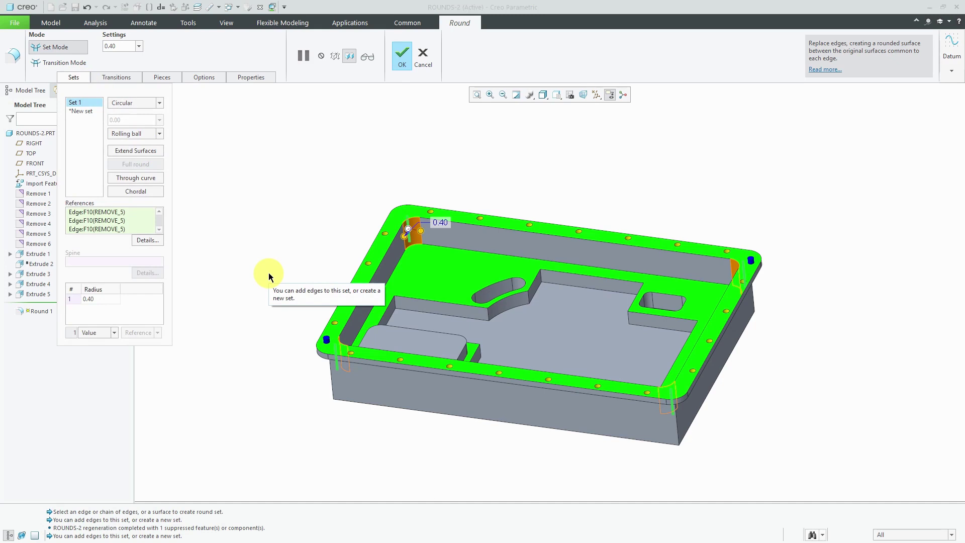
# - Start Set 2 with the slot corner edge and the two pocket corner edges
pyautogui.click(80, 111)
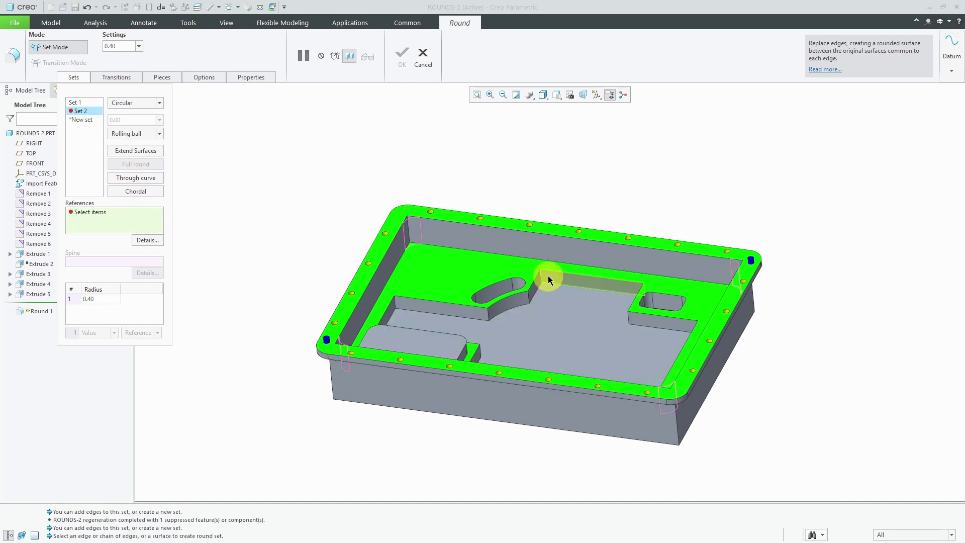
pyautogui.scroll(-6, 548, 275)
pyautogui.click(531, 275)
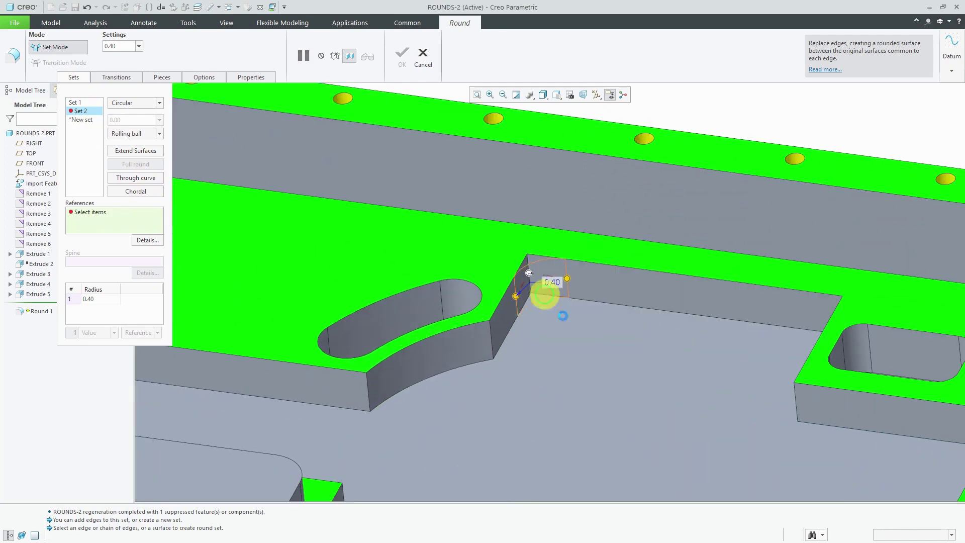
pyautogui.scroll(5, 604, 367)
pyautogui.moveTo(609, 363); pyautogui.dragTo(663, 330, button='middle')
pyautogui.scroll(-4, 697, 315)
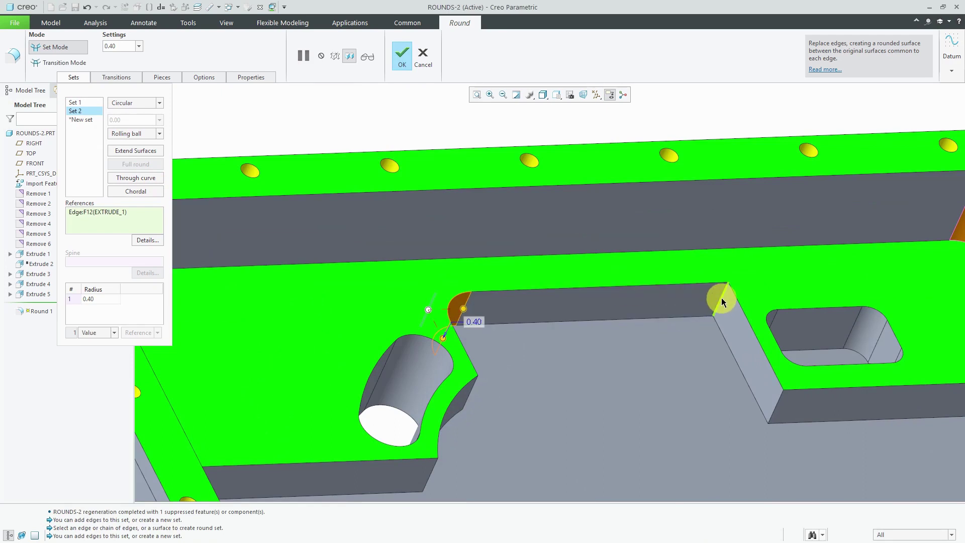
pyautogui.keyDown('ctrl'); pyautogui.click(722, 298); pyautogui.keyUp('ctrl')
pyautogui.scroll(5, 666, 335)
pyautogui.scroll(-5, 777, 366)
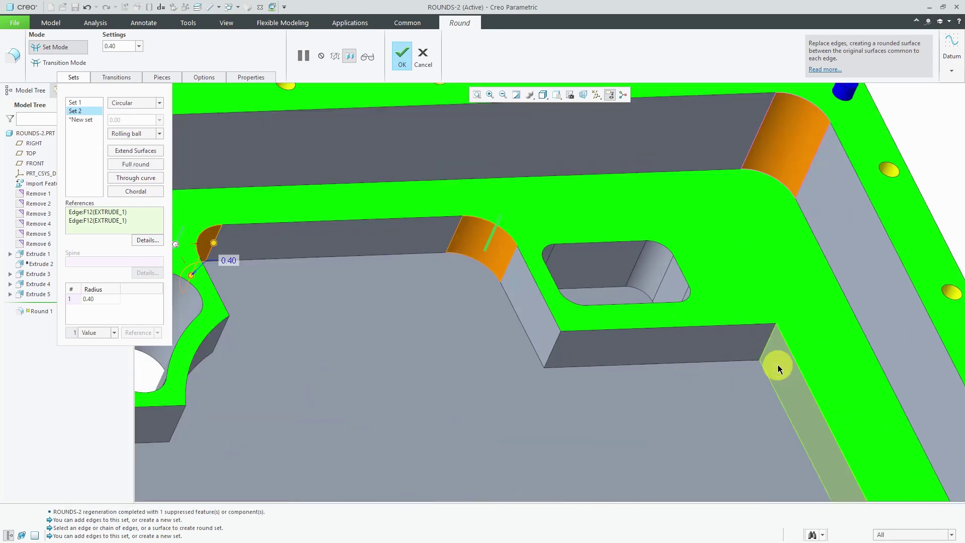
pyautogui.keyDown('ctrl'); pyautogui.click(768, 346); pyautogui.keyUp('ctrl')
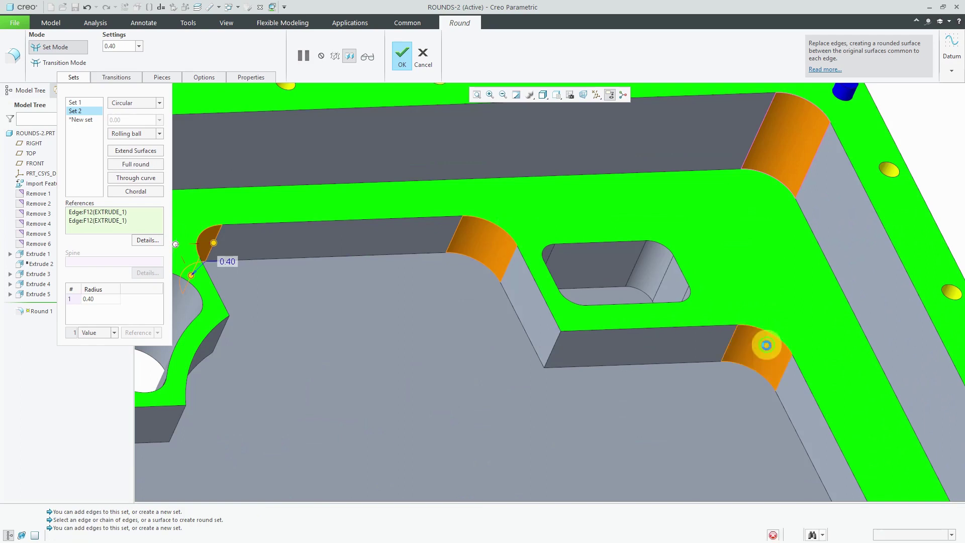
pyautogui.scroll(5, 747, 364)
pyautogui.moveTo(607, 324); pyautogui.dragTo(578, 328, button='middle')
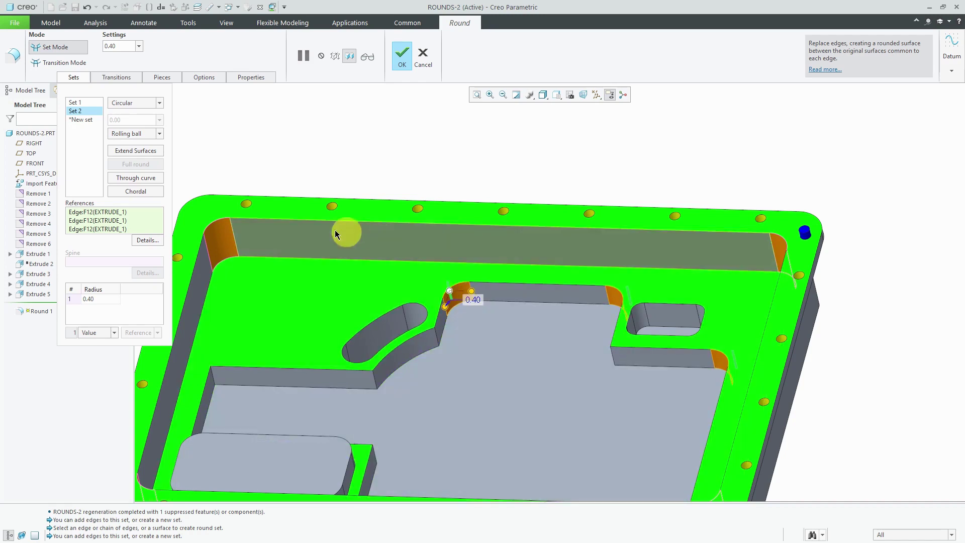
# - Set the Set 2 round radius to 0.28
pyautogui.doubleClick(480, 300)
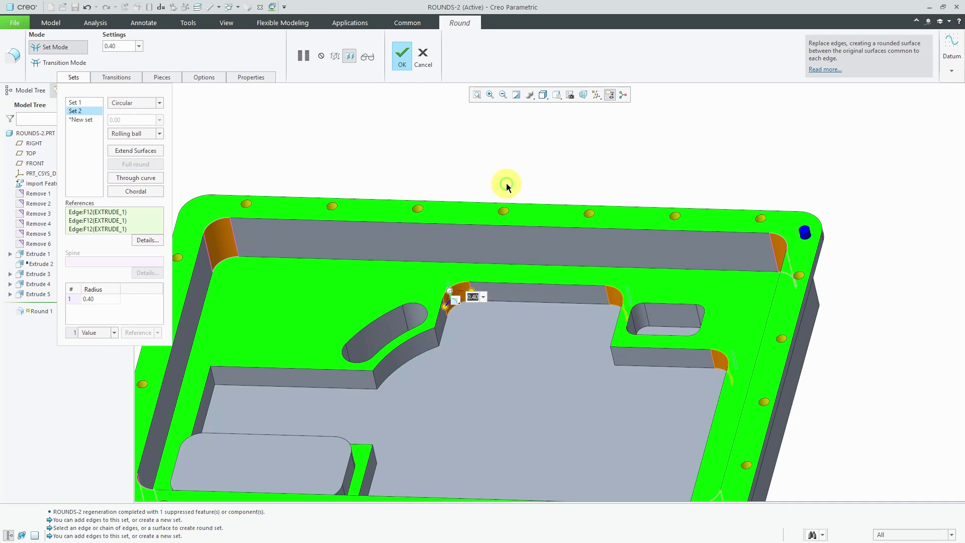
pyautogui.write('0.28')
pyautogui.press('Return')
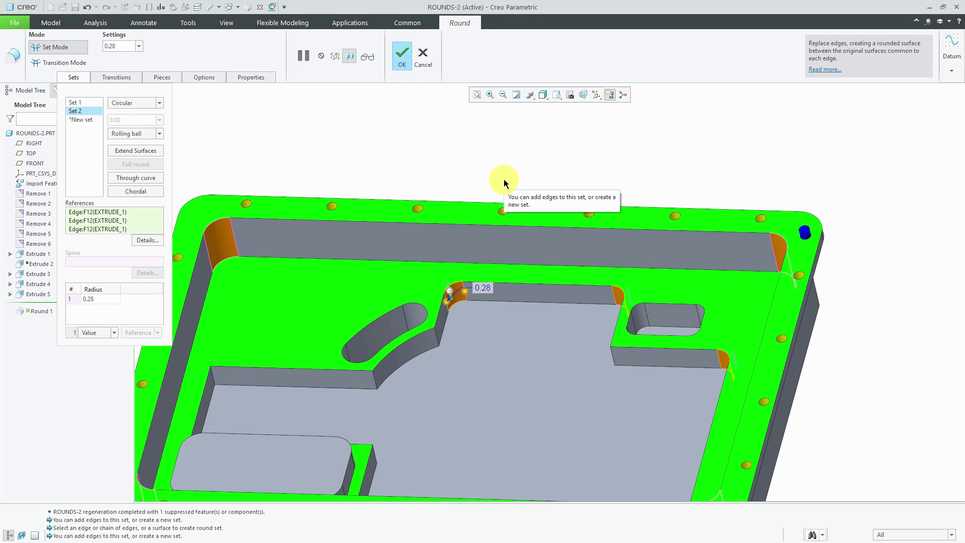
# - Finish redefining Round 1 and orbit the tray to view its top face
pyautogui.click(401, 56)
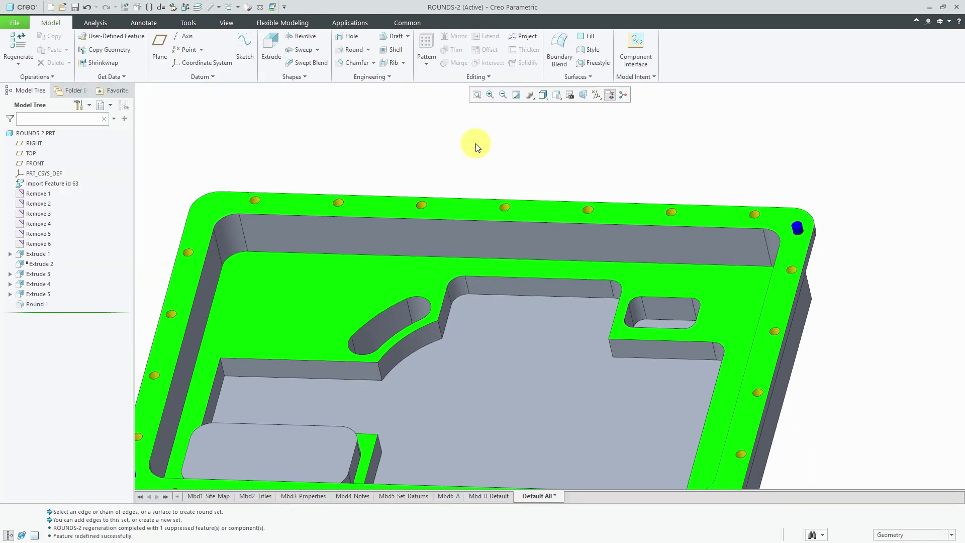
pyautogui.scroll(3, 476, 143)
pyautogui.moveTo(433, 424)
pyautogui.mouseDown(button='middle')
pyautogui.moveTo(452, 371)
pyautogui.moveTo(447, 263)
pyautogui.mouseUp(button='middle')
pyautogui.moveTo(431, 330); pyautogui.dragTo(399, 294, button='middle')
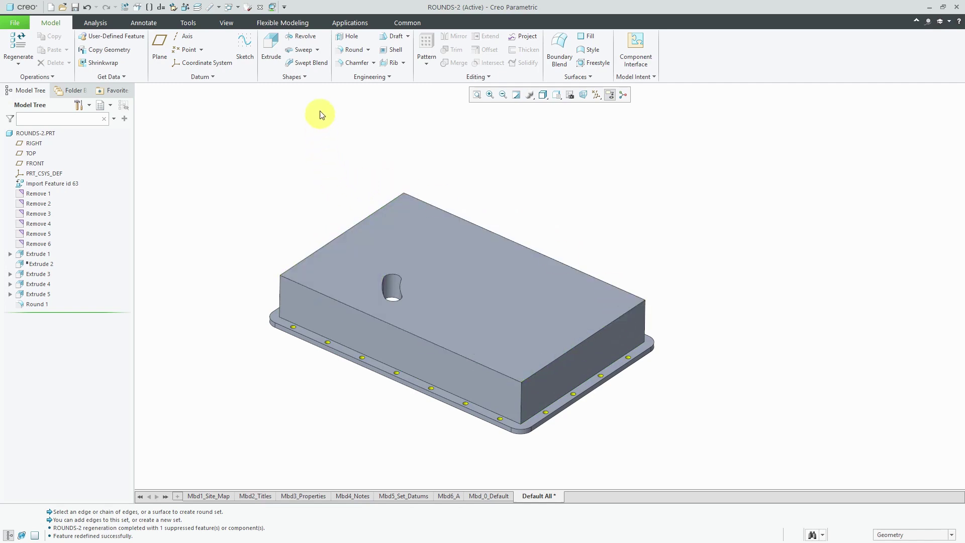
# - Add a new 0.28 round on the front, right, left and back vertical outer corner edges
pyautogui.click(353, 49)
pyautogui.scroll(2, 517, 407)
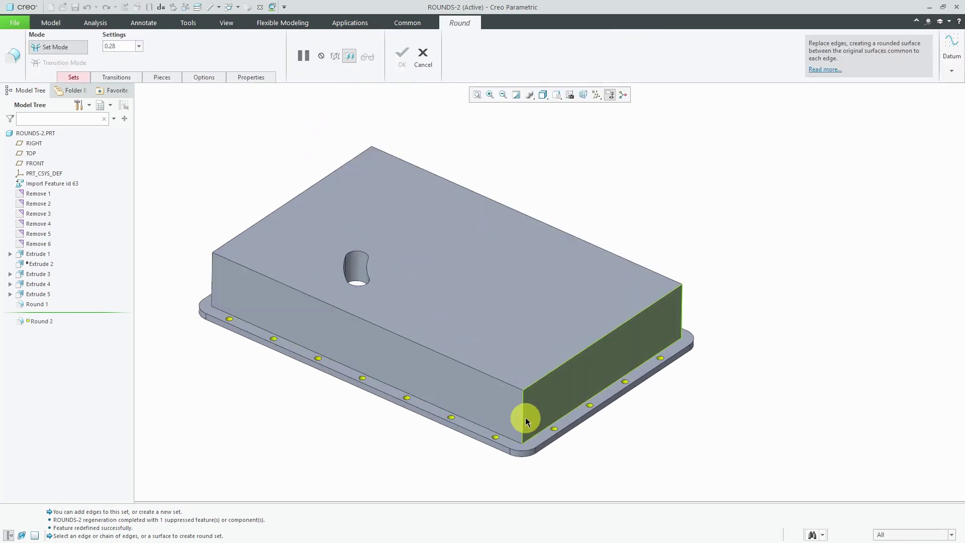
pyautogui.click(524, 415)
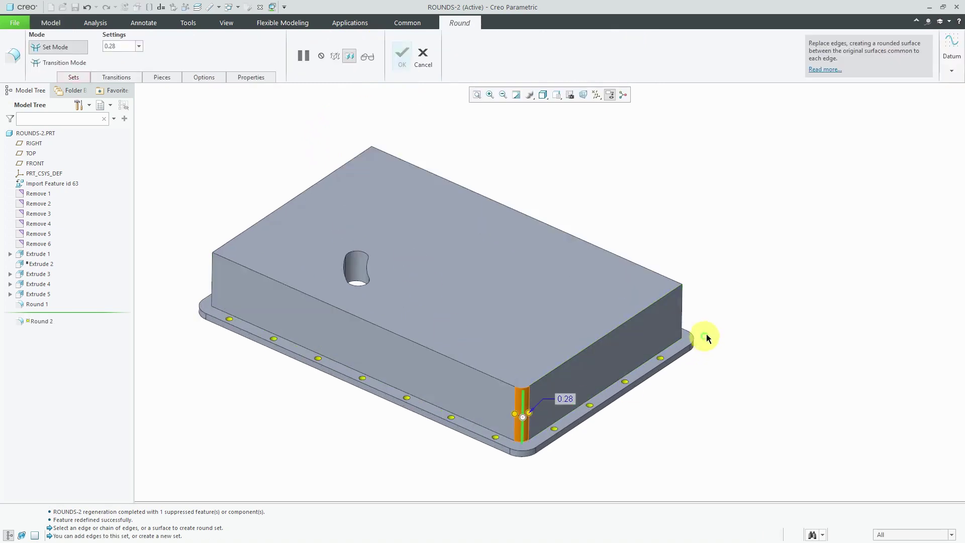
pyautogui.keyDown('ctrl'); pyautogui.click(683, 312); pyautogui.keyUp('ctrl')
pyautogui.keyDown('ctrl'); pyautogui.click(207, 274); pyautogui.keyUp('ctrl')
pyautogui.keyDown('ctrl'); pyautogui.click(374, 173); pyautogui.keyUp('ctrl')
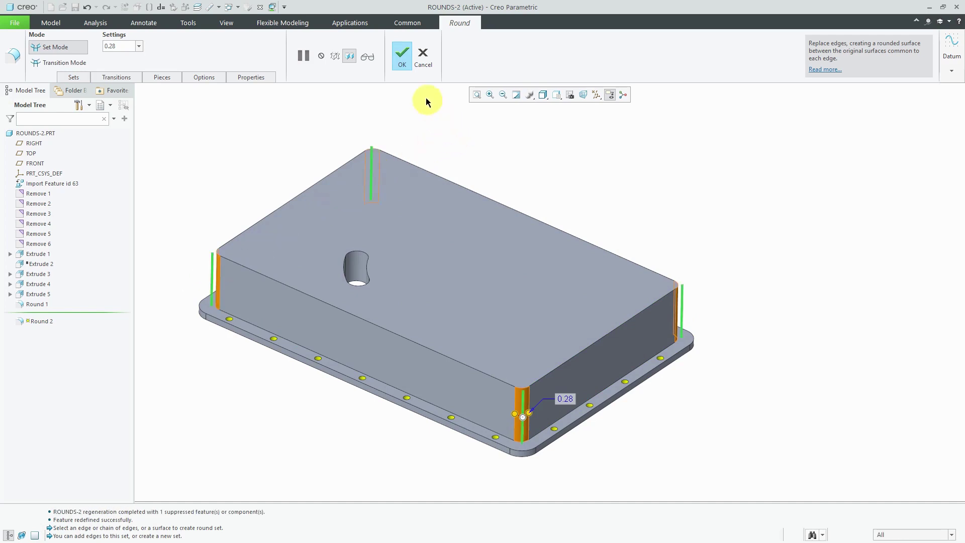
pyautogui.click(397, 60)
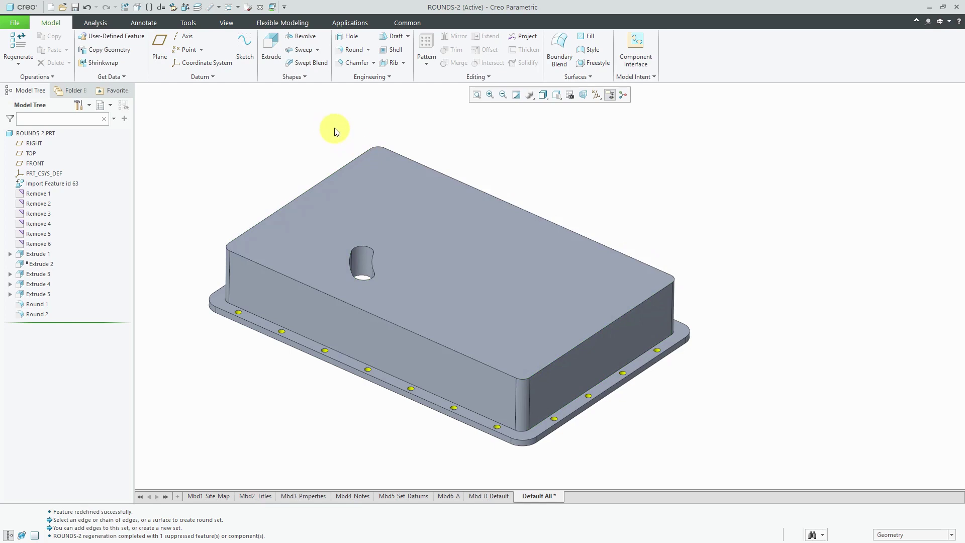
pyautogui.click(355, 50)
# - Round the top outer edge chain and hole rim at 0.28, plus a new set on both flange edges
pyautogui.click(591, 352)
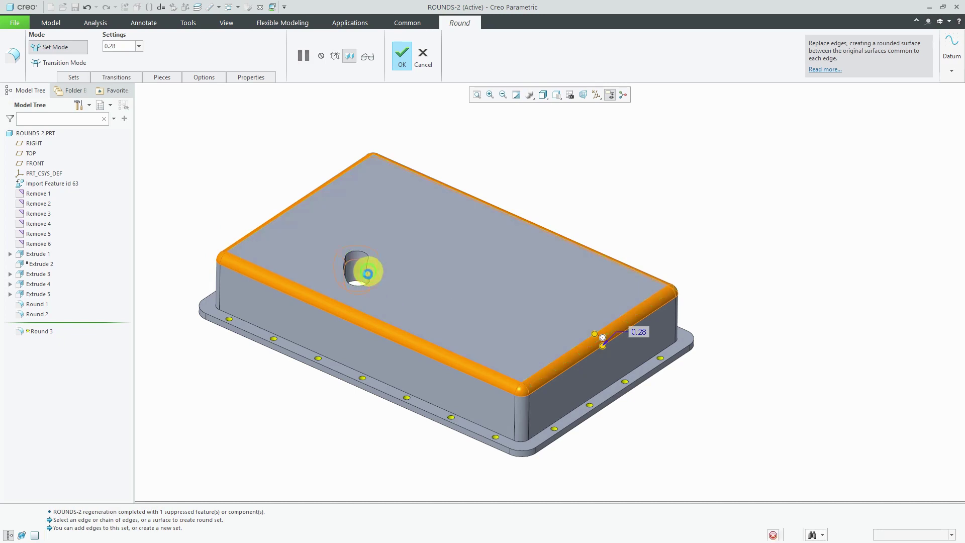
pyautogui.keyDown('ctrl'); pyautogui.click(368, 277); pyautogui.keyUp('ctrl')
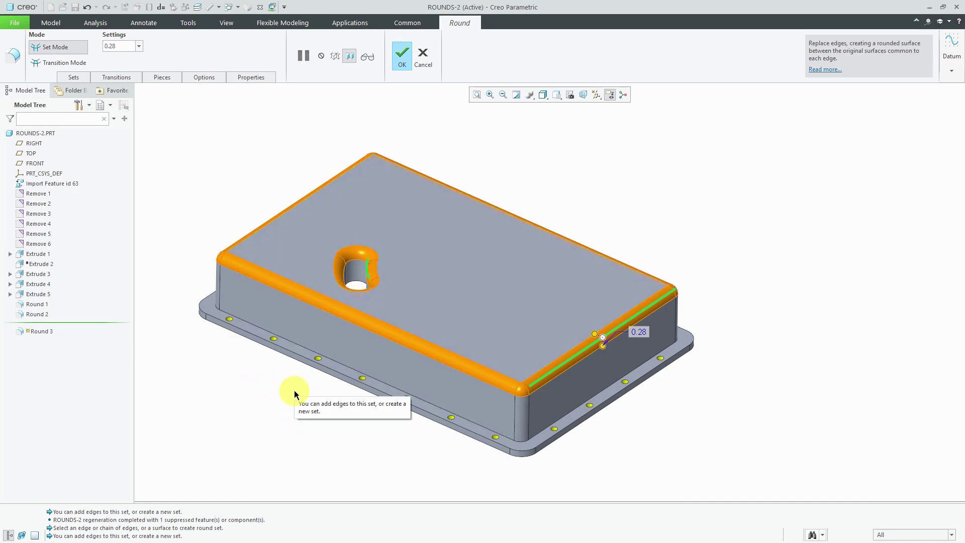
pyautogui.scroll(3, 302, 396)
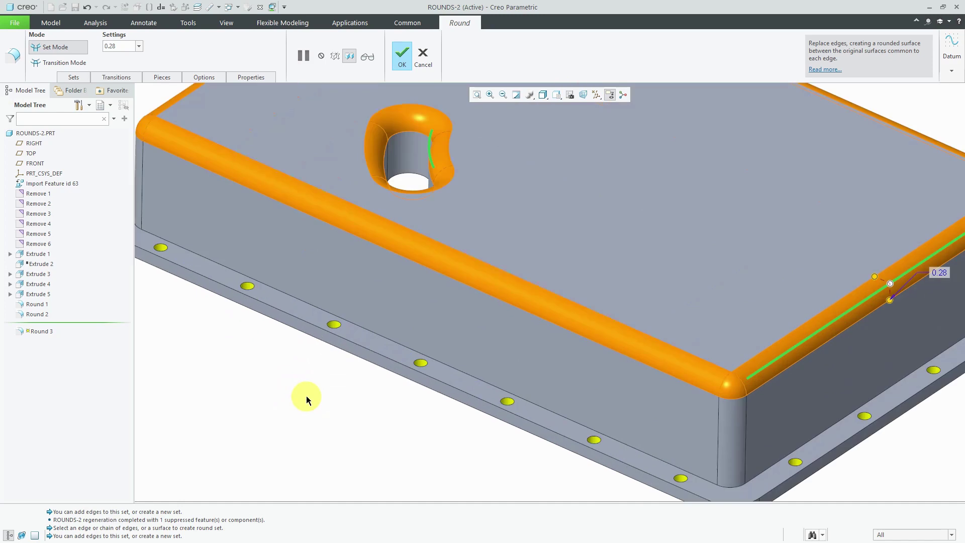
pyautogui.click(372, 363)
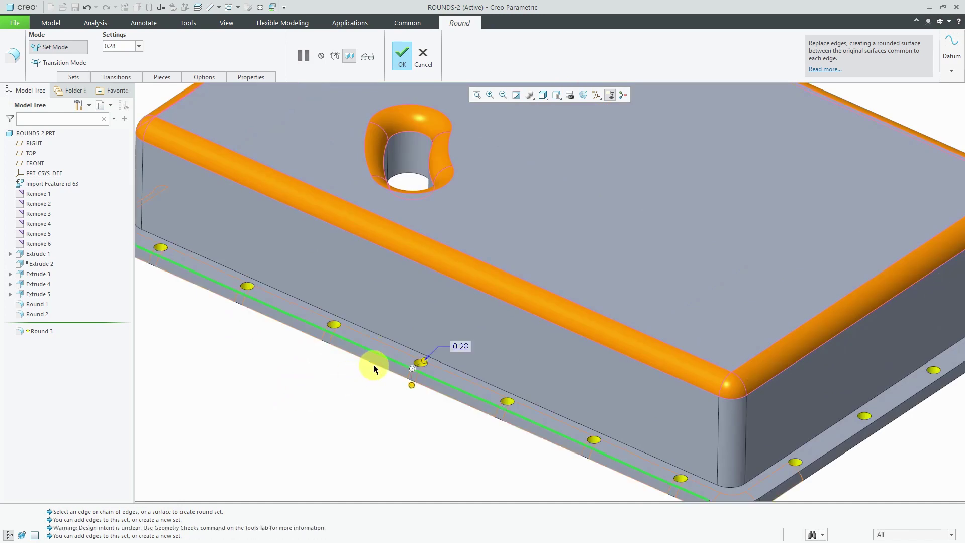
pyautogui.click(379, 370)
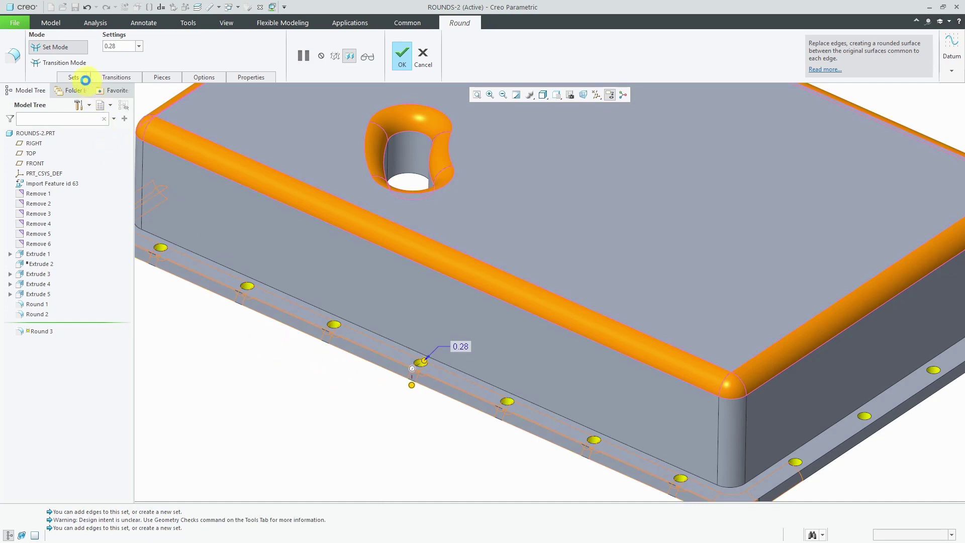
# - Switch Round 3's flange edge set to Full round and inspect the preview
pyautogui.click(83, 78)
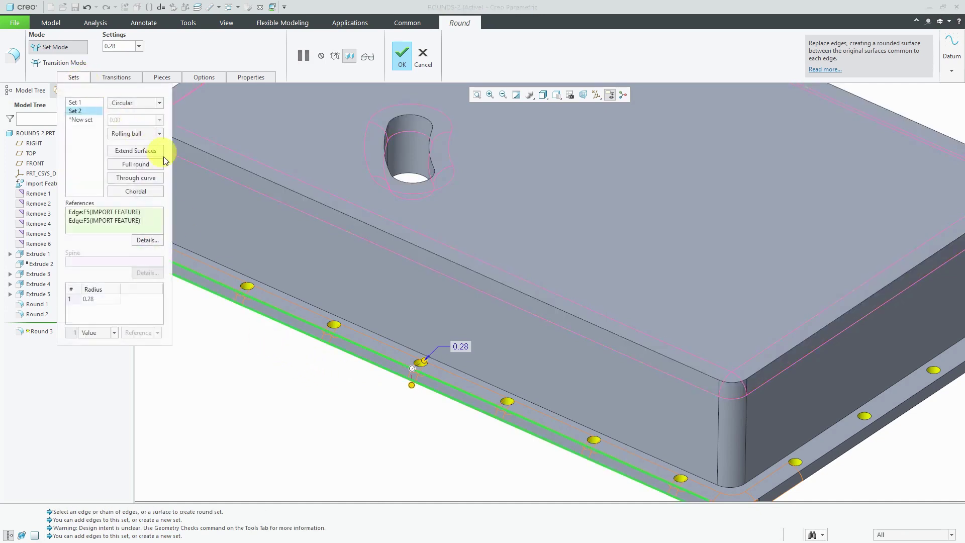
pyautogui.click(152, 165)
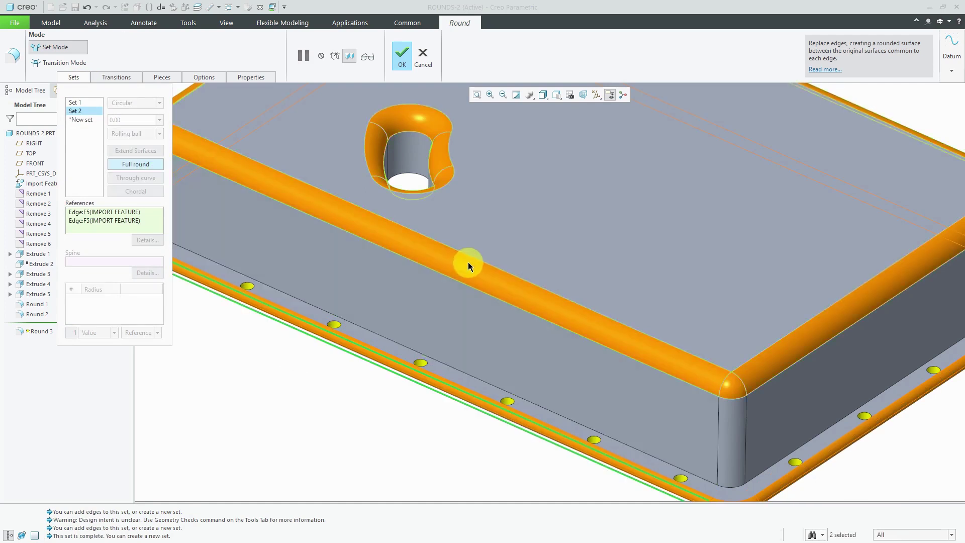
pyautogui.scroll(-5, 469, 261)
pyautogui.moveTo(519, 360); pyautogui.dragTo(530, 326, button='middle')
pyautogui.scroll(2, 631, 361)
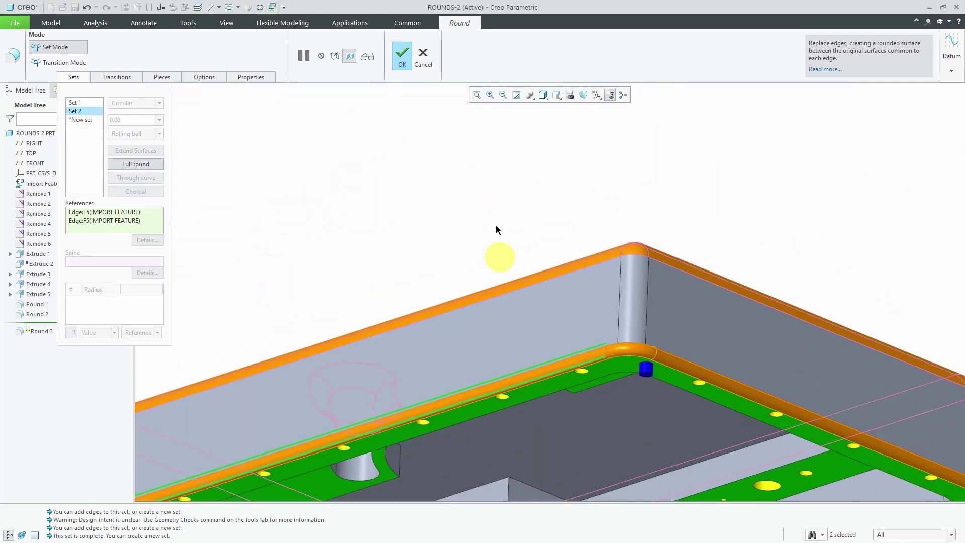
pyautogui.keyDown('shift'); pyautogui.moveTo(497, 244); pyautogui.dragTo(443, 217, button='middle'); pyautogui.keyUp('shift')
pyautogui.moveTo(454, 266); pyautogui.dragTo(477, 420, button='middle')
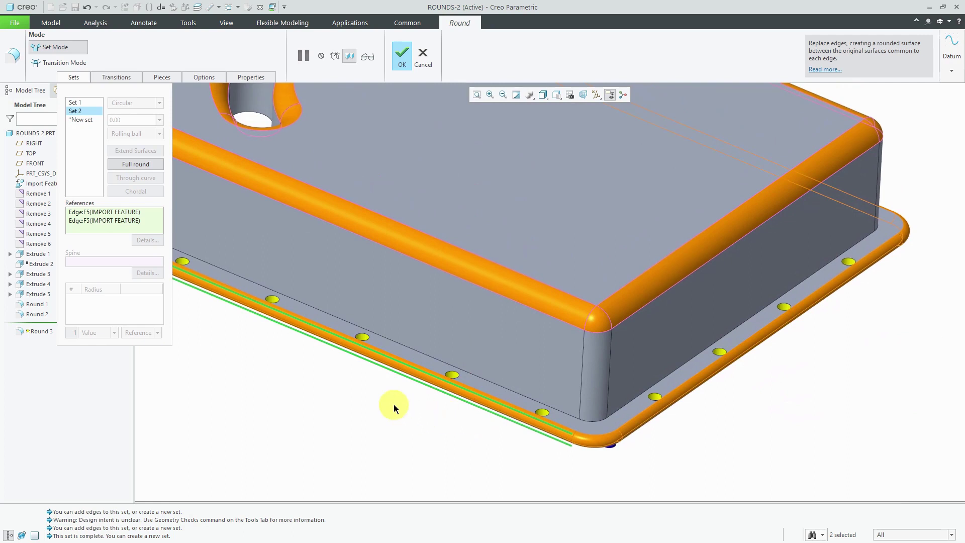